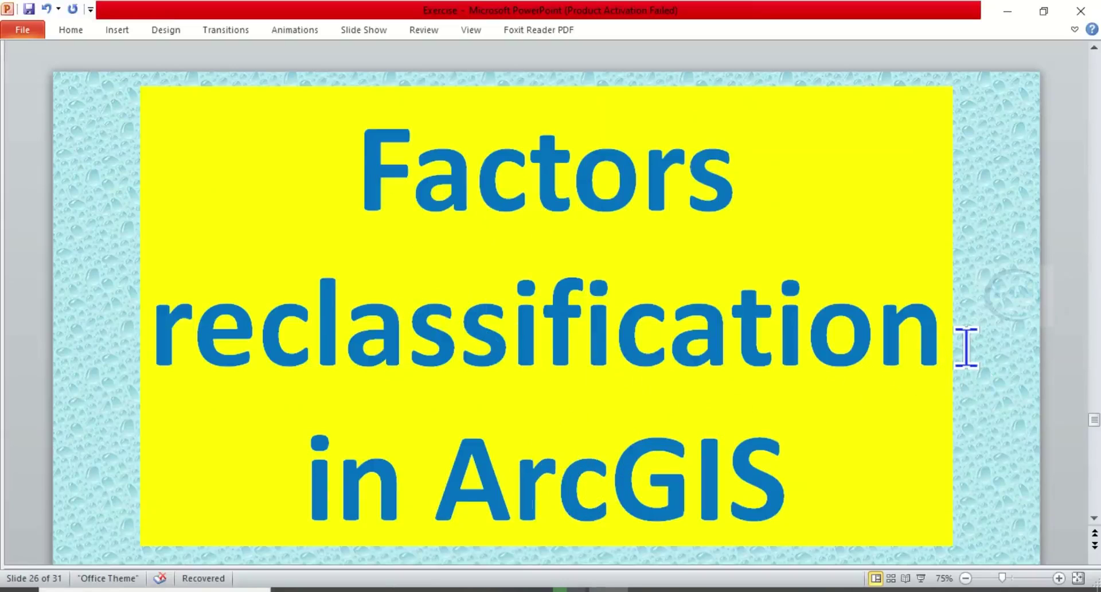
# Advance the PowerPoint presentation from slide 26 to slide 27
pyautogui.scroll(-1, 966, 347)
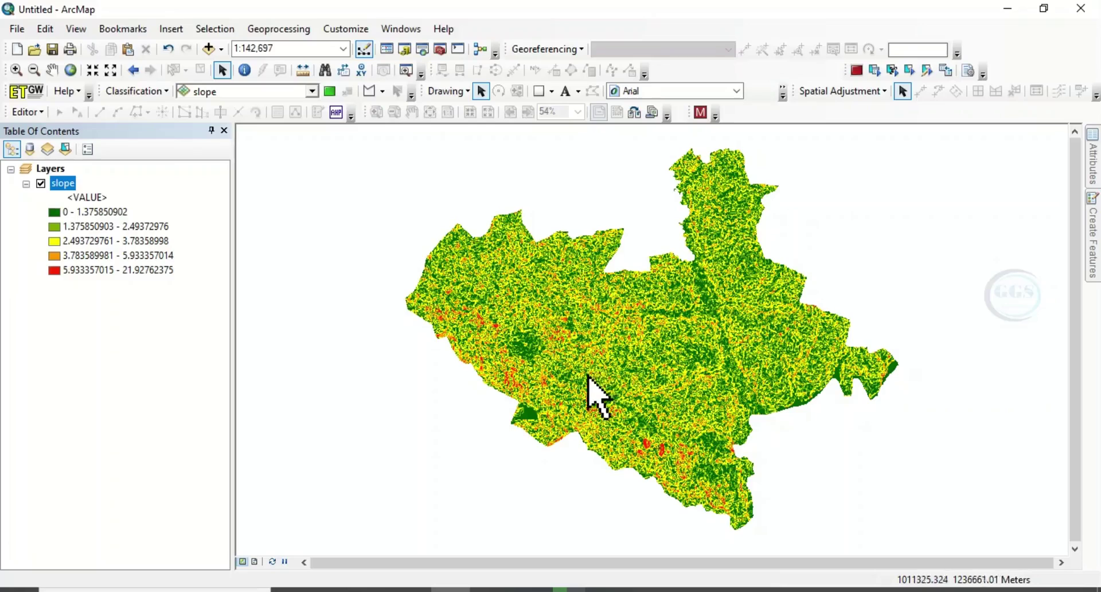
# Minimize ArcMap to move the slope map out of the way
pyautogui.click(1012, 15)
# Reveal the Word criteria table and highlight its Slope, Standard, 0–2° and Less suitable cells
pyautogui.click(1009, 14)
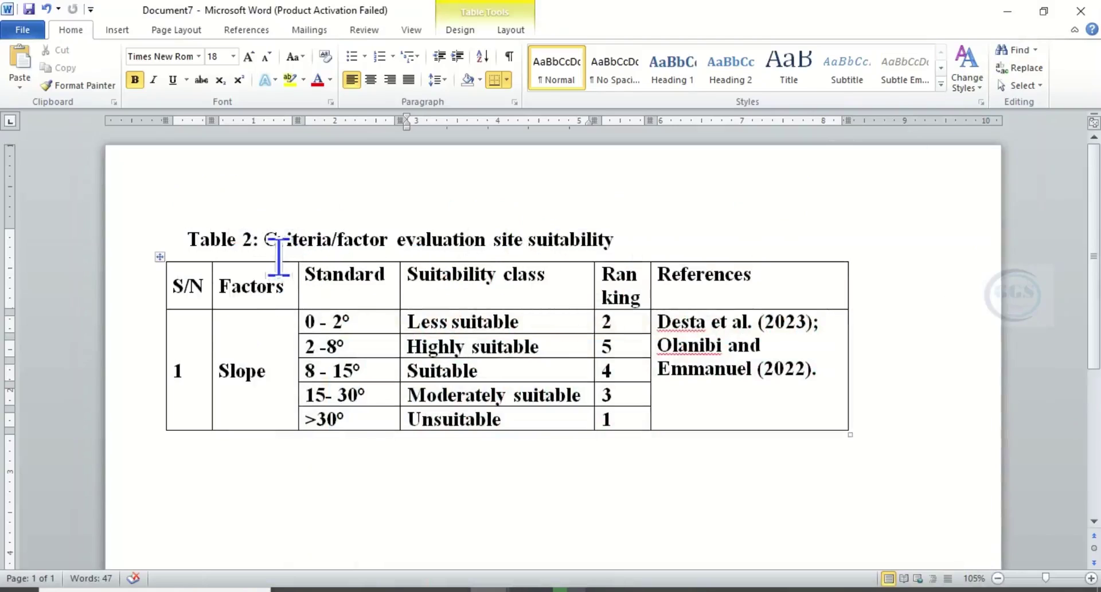
pyautogui.moveTo(507, 344)
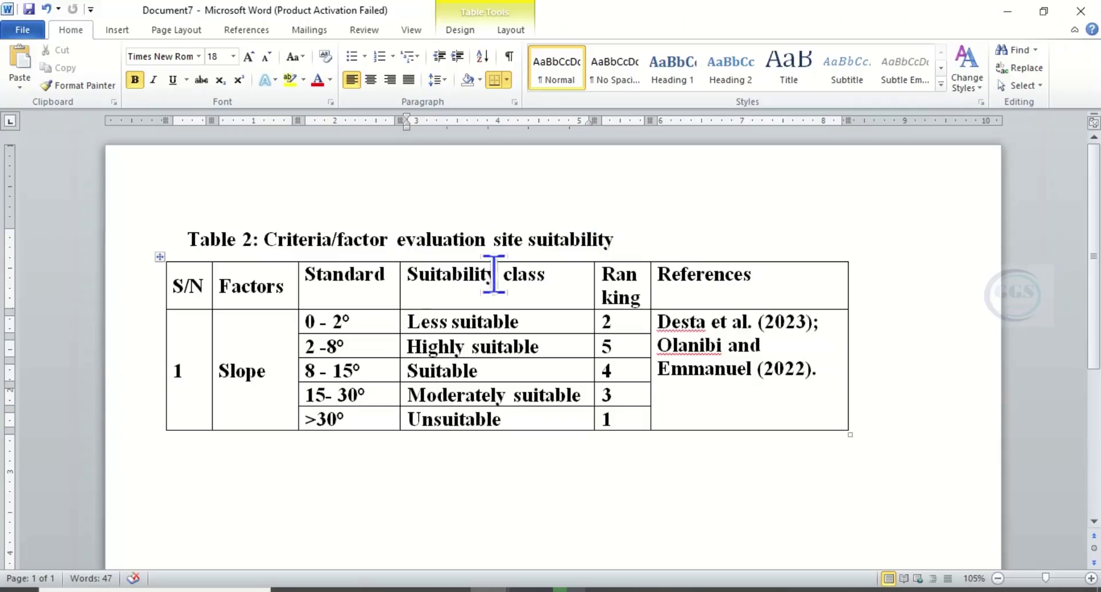
pyautogui.moveTo(220, 370); pyautogui.dragTo(264, 372)
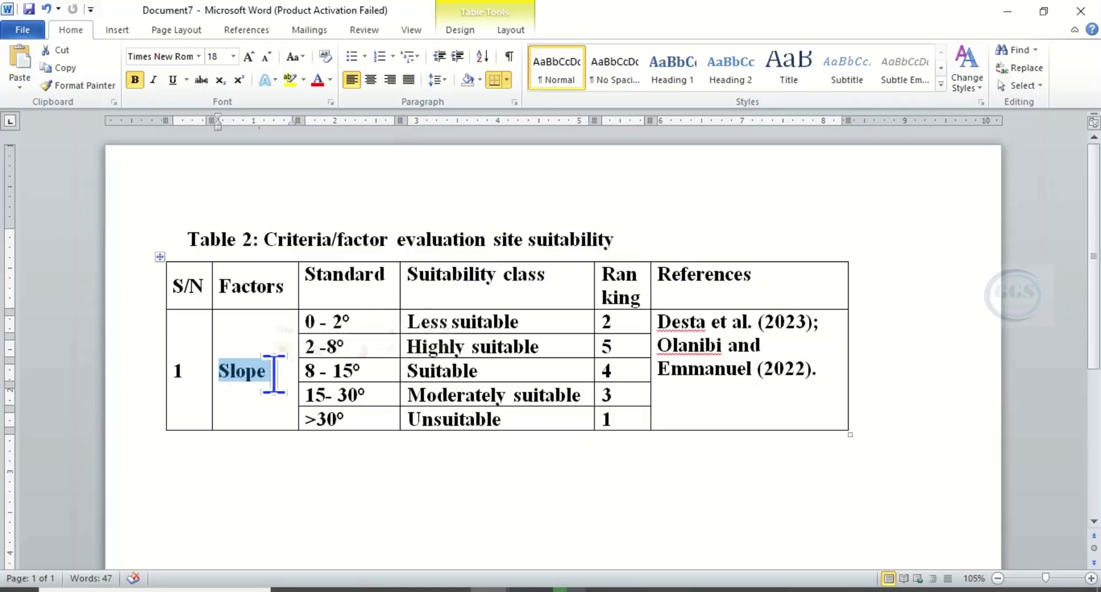
pyautogui.click(264, 393)
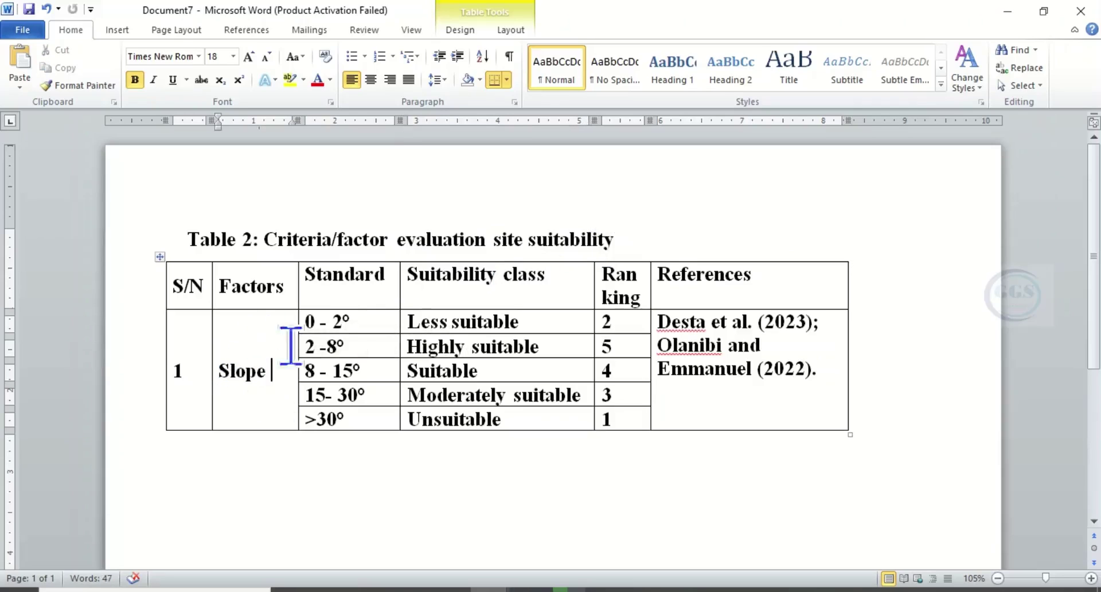
pyautogui.doubleClick(319, 280)
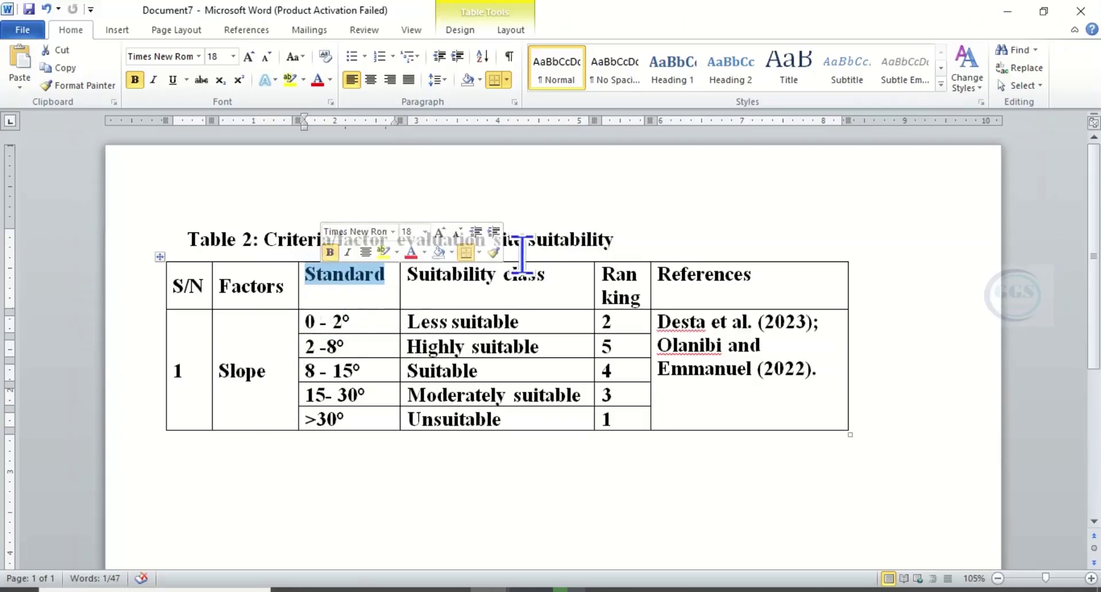
pyautogui.click(306, 321)
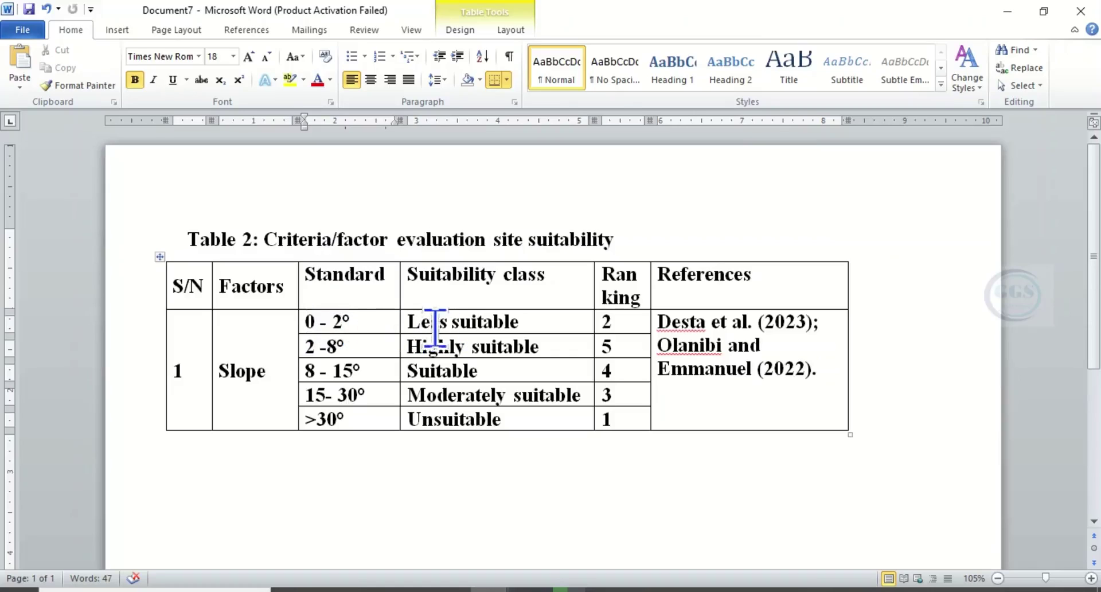
pyautogui.click(403, 321)
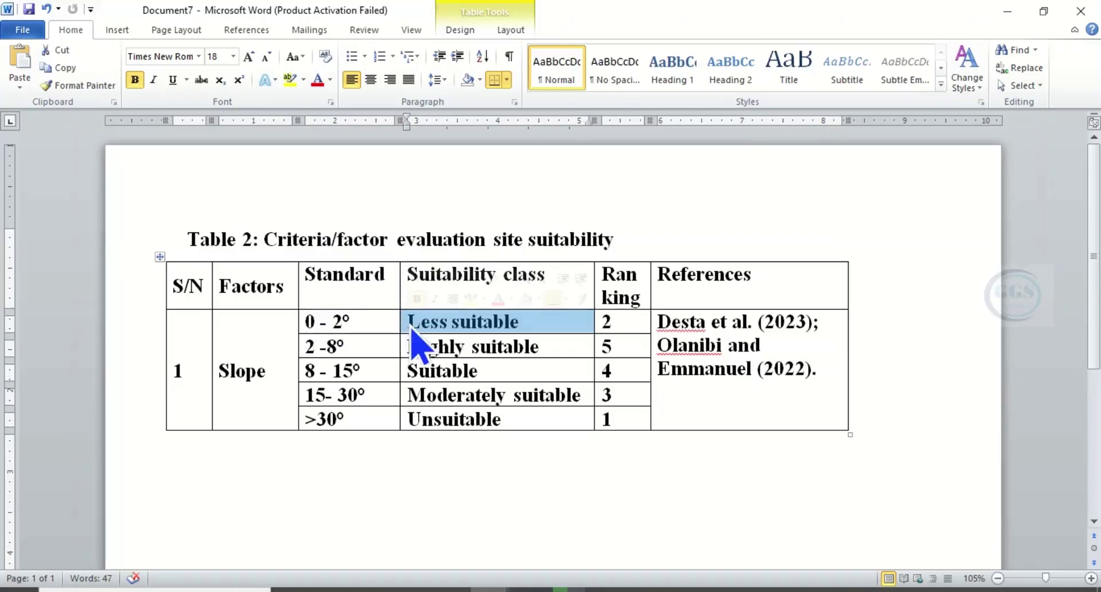
pyautogui.click(448, 323)
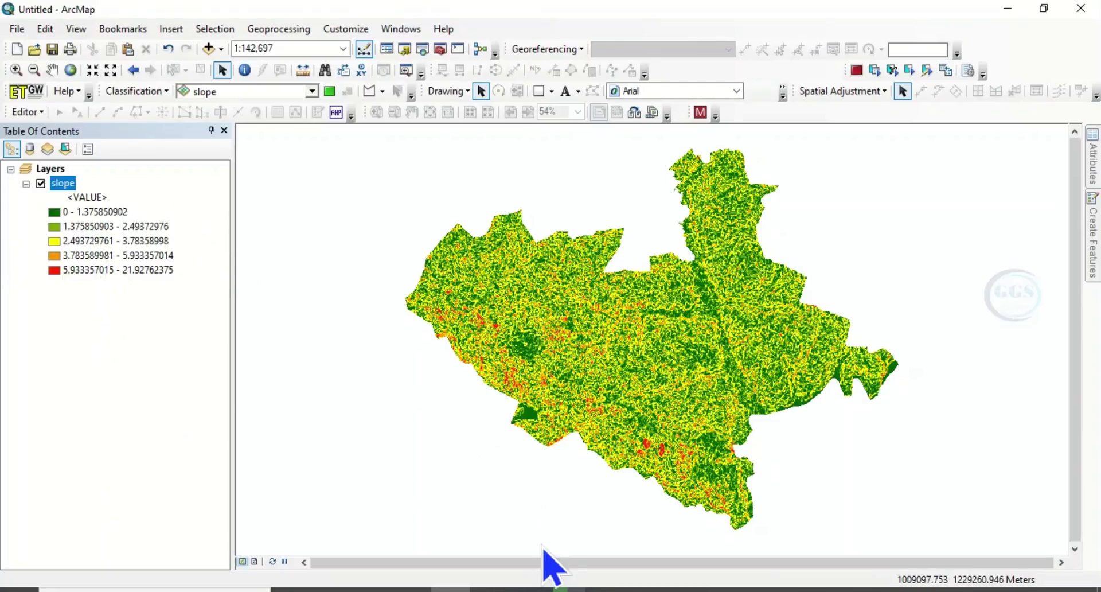
# Open Spatial Analyst's Reclass > Reclassify tool with the slope raster as input
pyautogui.click(441, 49)
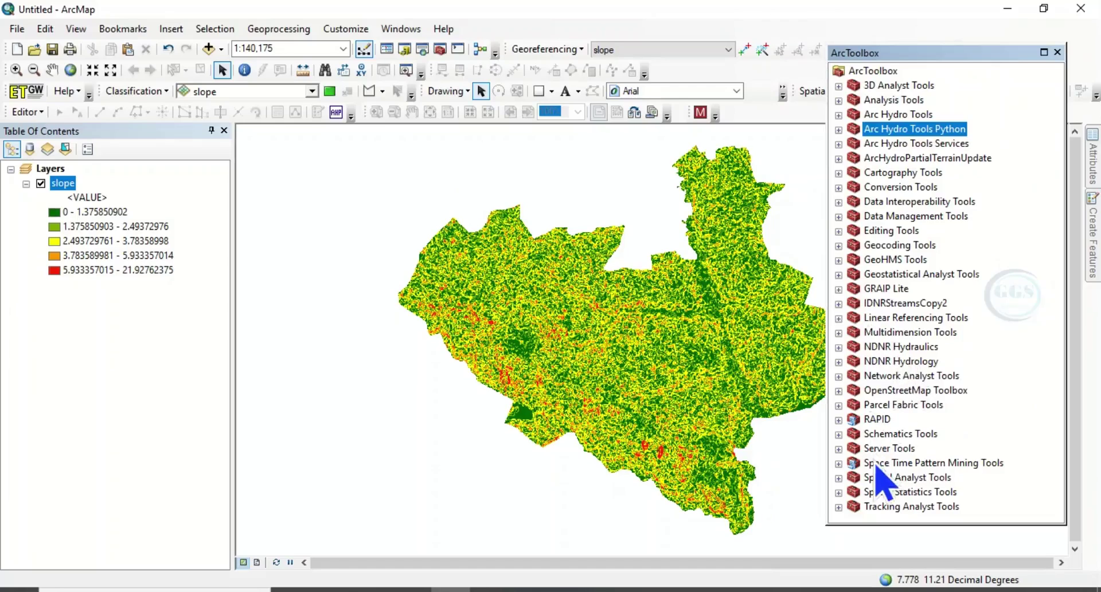
pyautogui.click(878, 478)
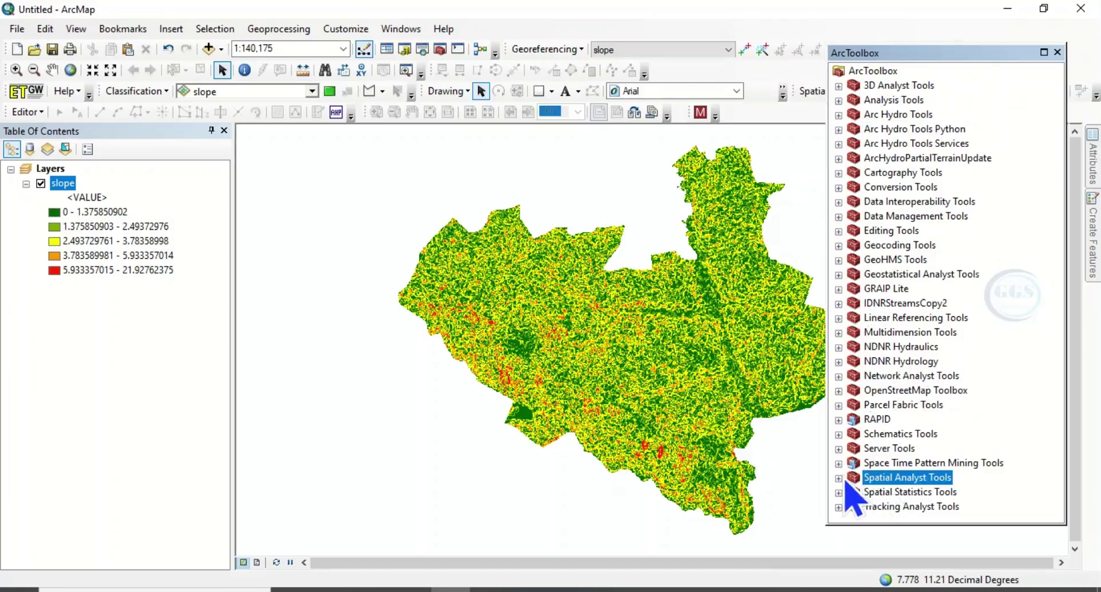
pyautogui.click(838, 478)
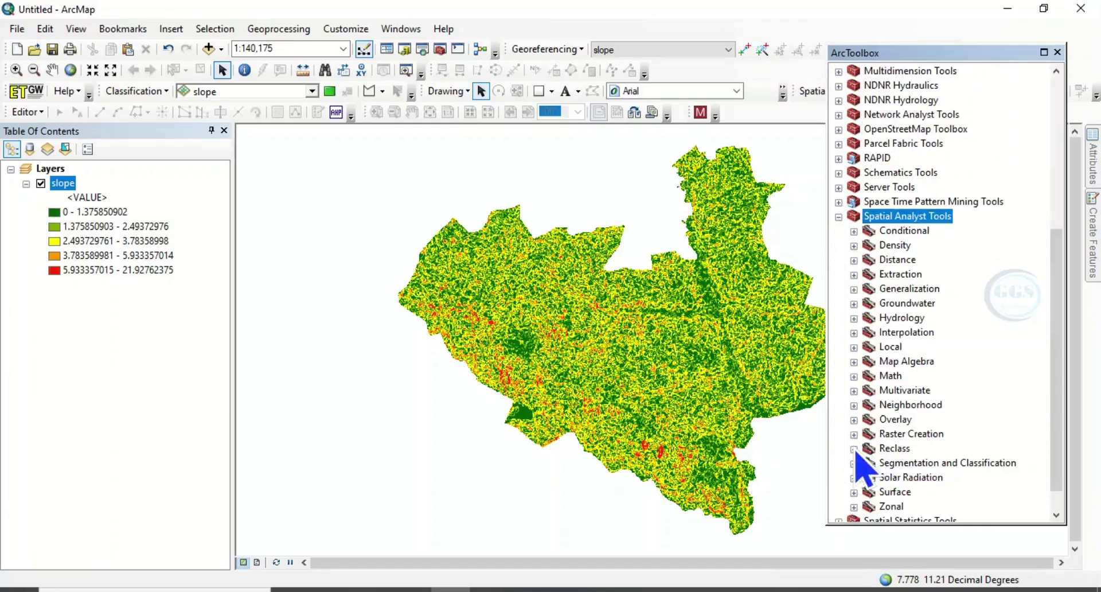
pyautogui.click(853, 448)
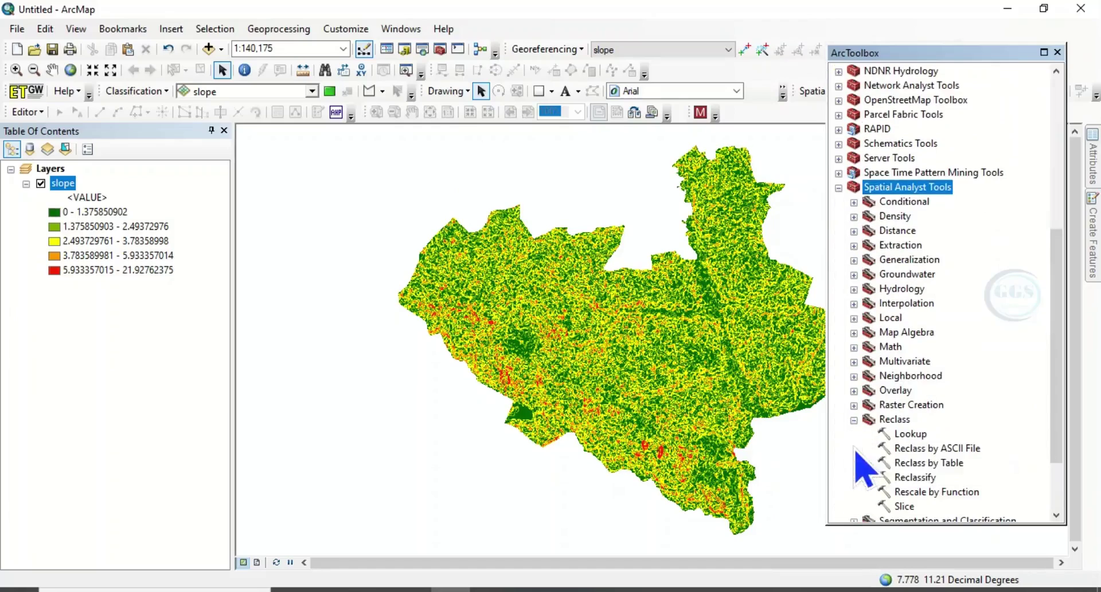
pyautogui.doubleClick(921, 480)
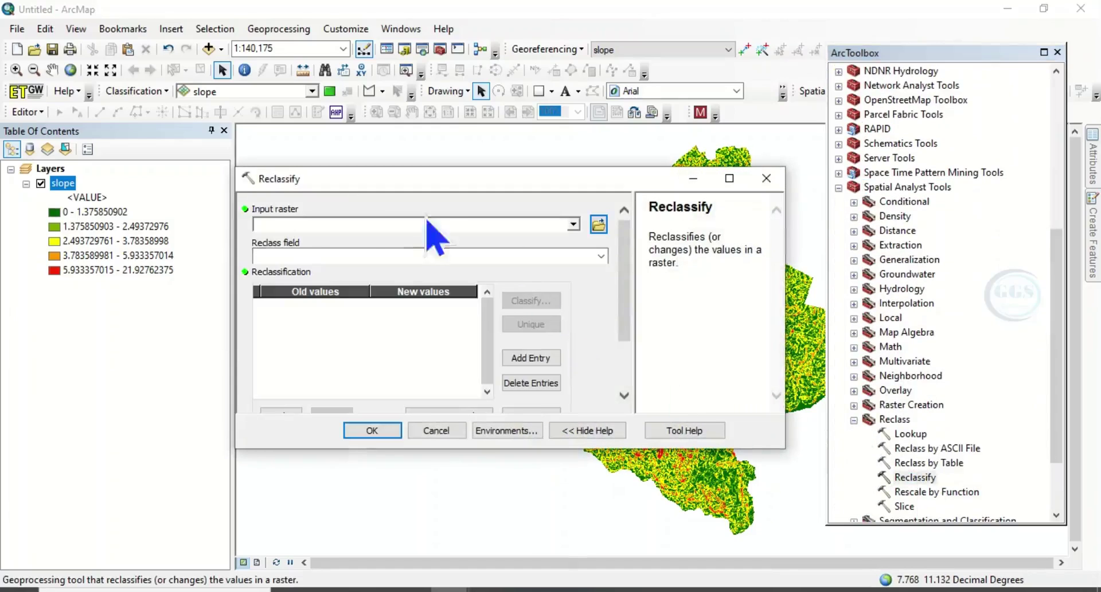
pyautogui.click(575, 226)
pyautogui.click(303, 243)
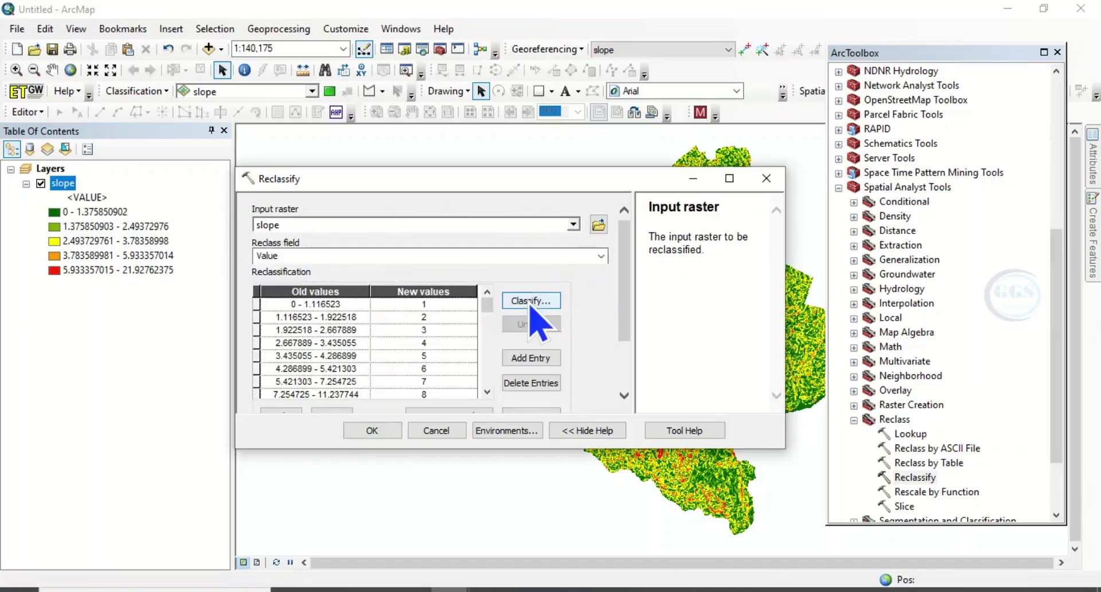
# Open the classification settings for the slope values and set 4 classes
pyautogui.click(530, 304)
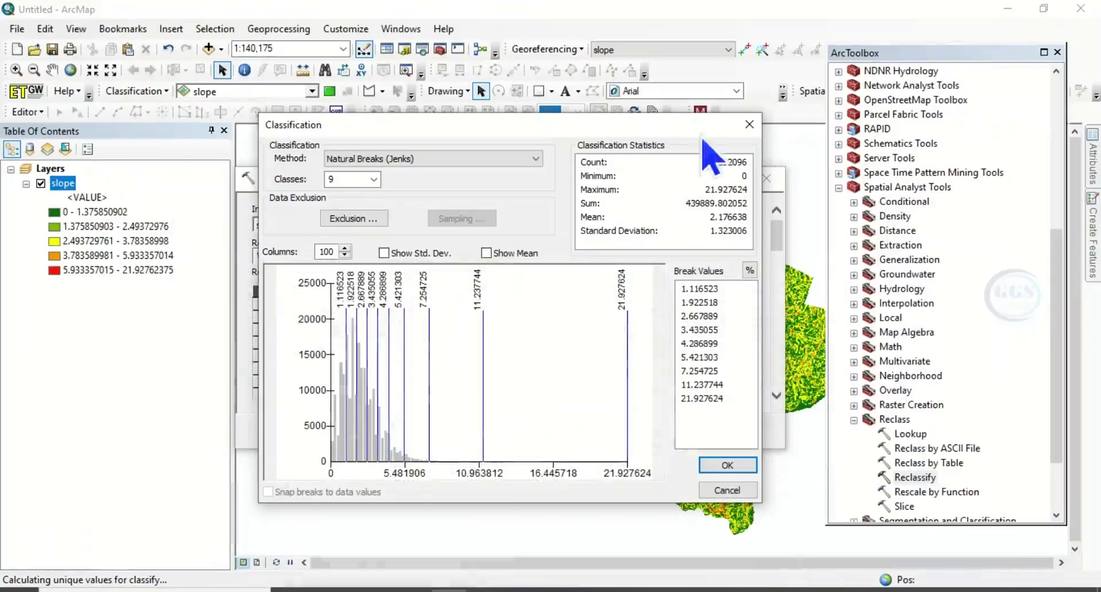
pyautogui.click(1007, 11)
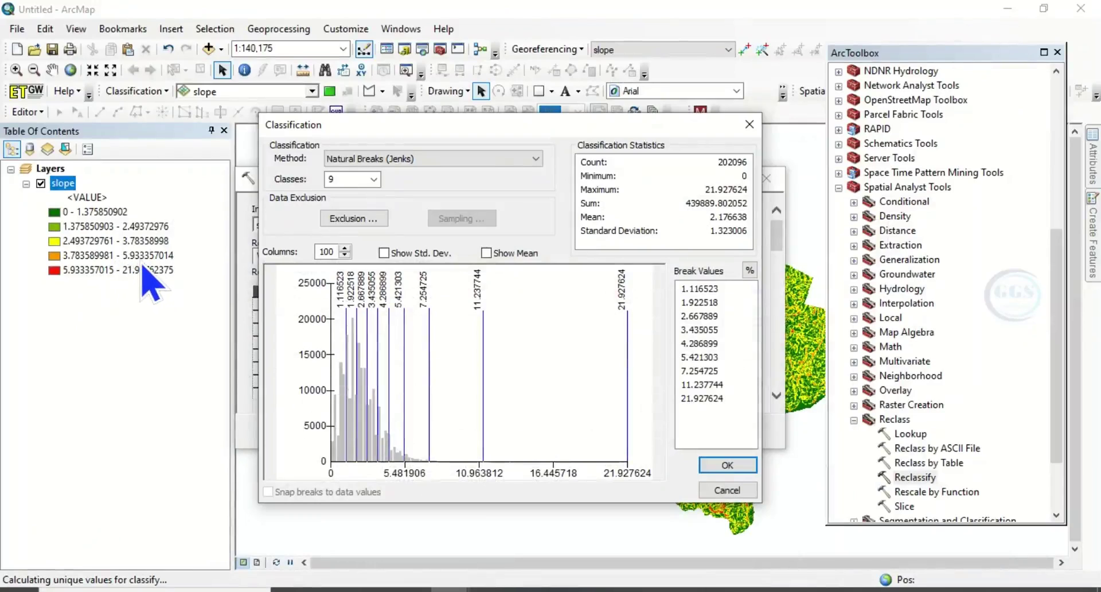
pyautogui.click(373, 179)
pyautogui.click(333, 217)
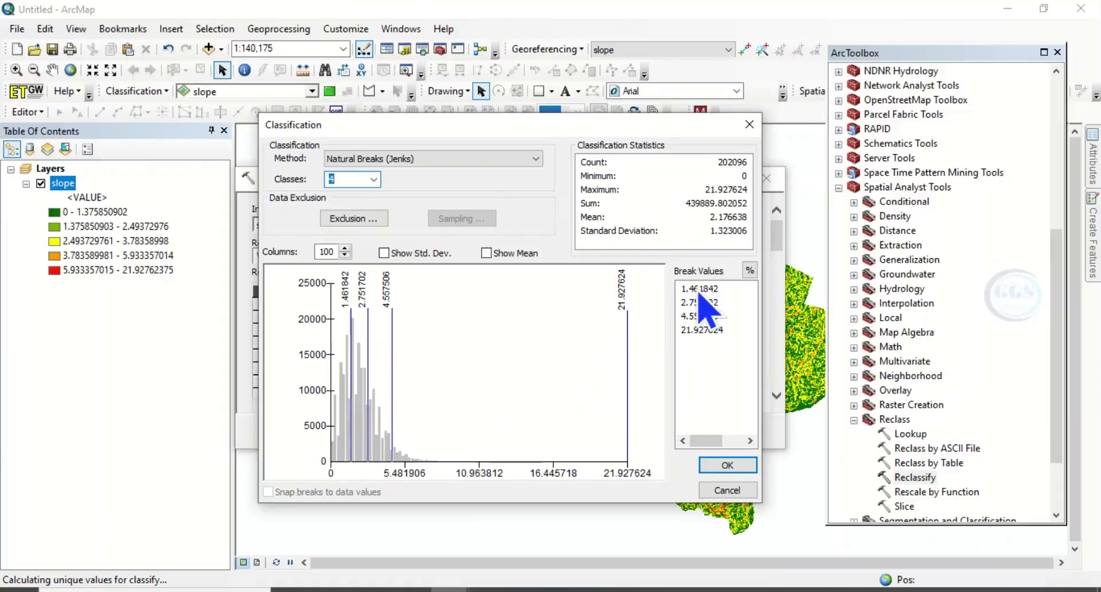
# Edit the break values to 2, 8 and 15, keeping 21.927624 as the last
pyautogui.click(697, 289)
pyautogui.write('15')
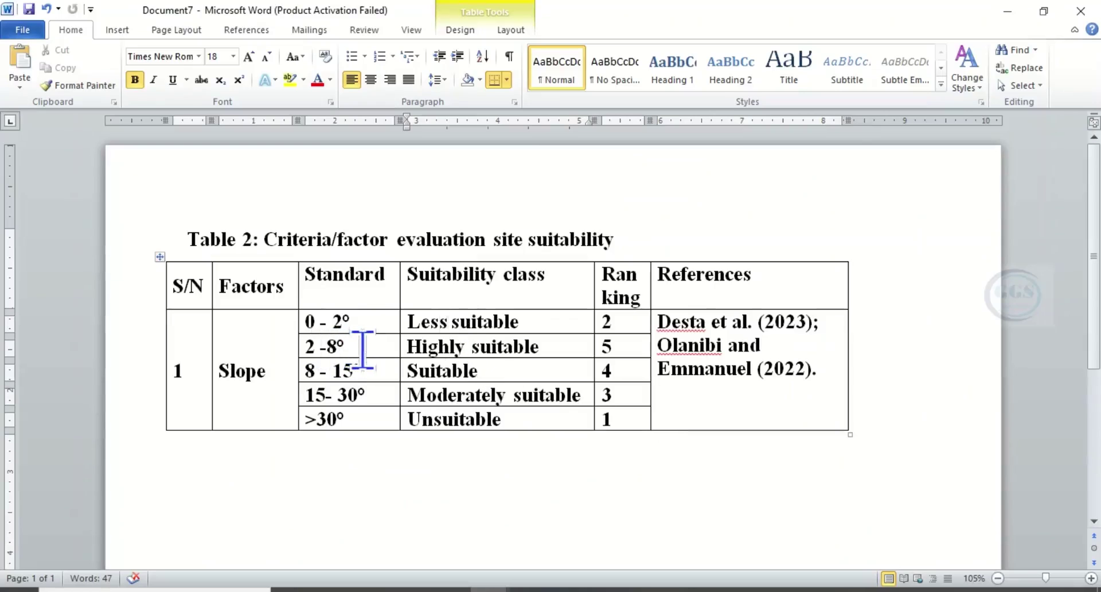
pyautogui.click(1007, 11)
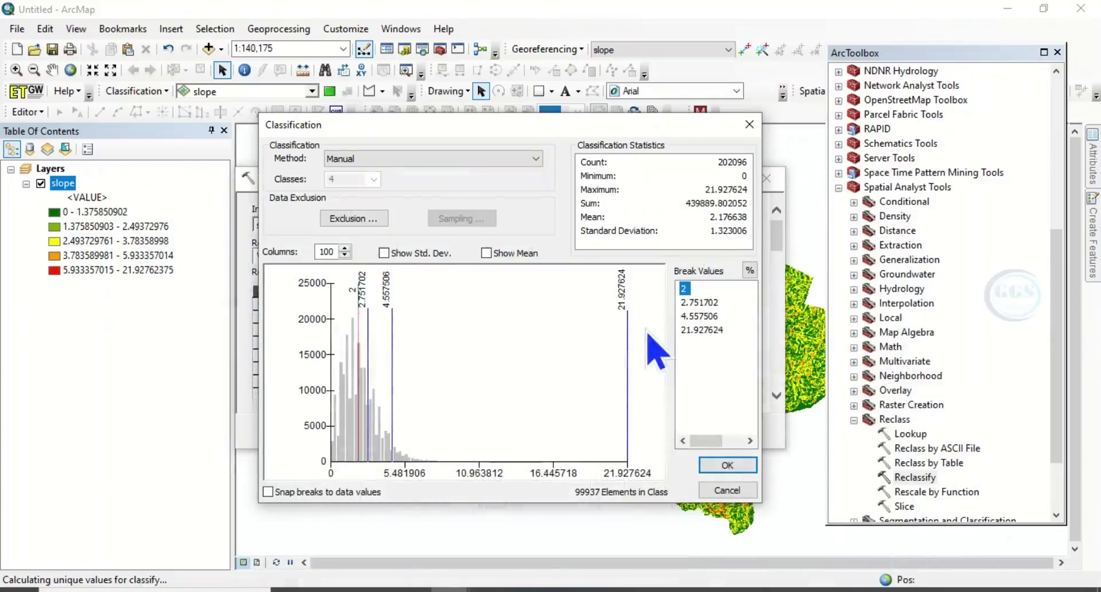
pyautogui.click(693, 303)
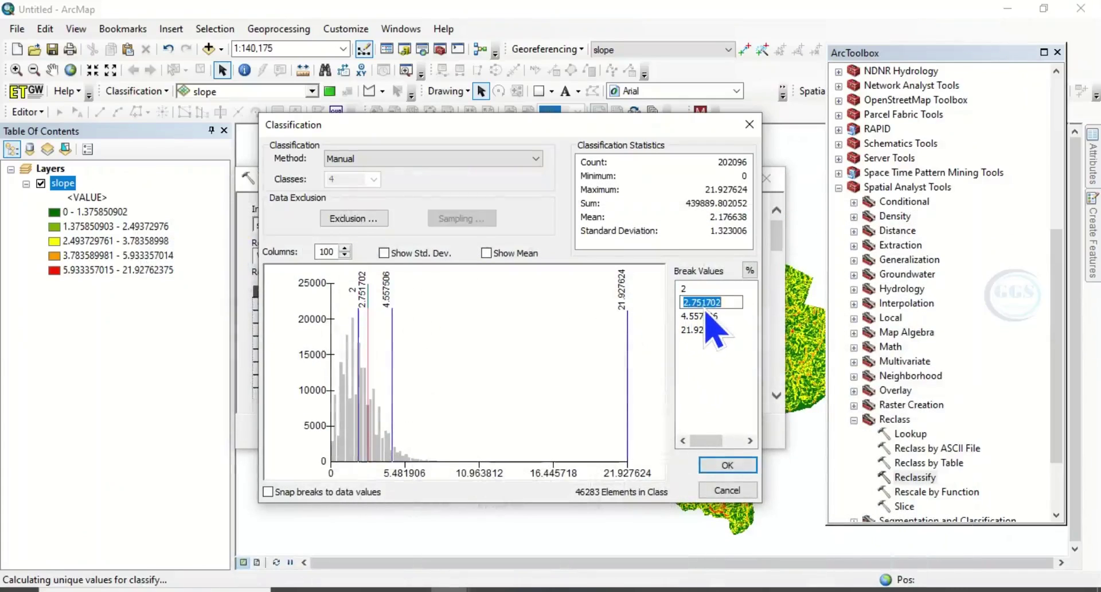
pyautogui.write('8')
pyautogui.press('Return')
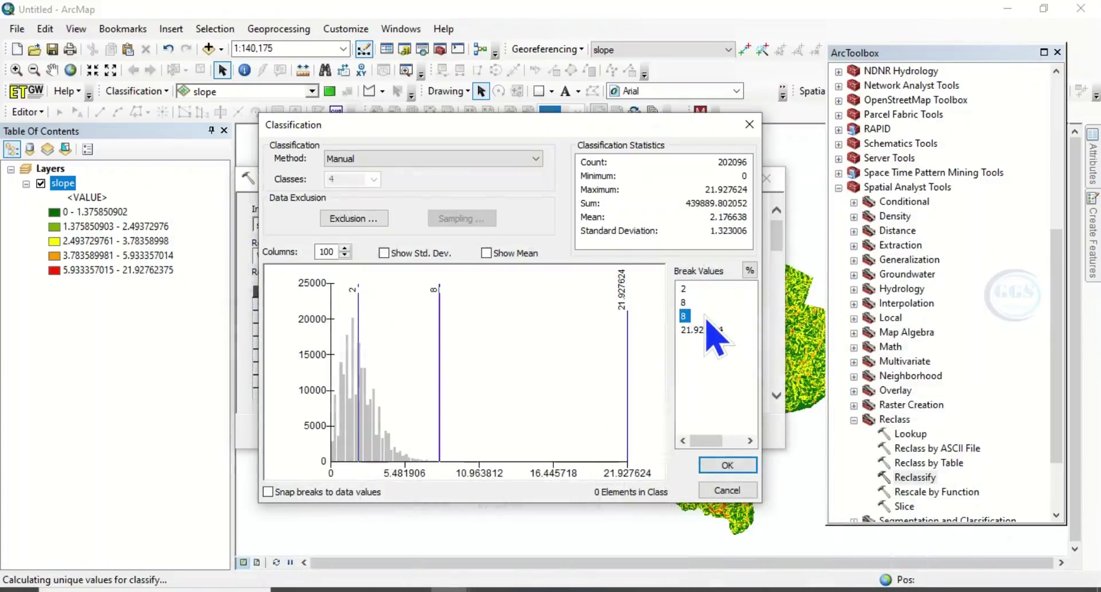
pyautogui.click(687, 316)
pyautogui.press('Return')
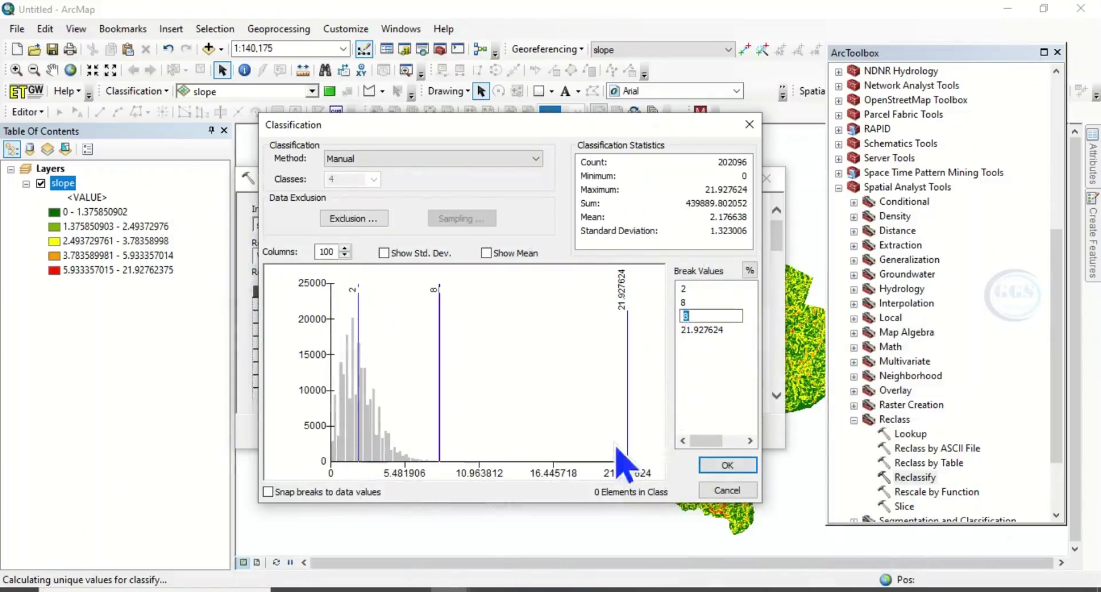
pyautogui.click(470, 587)
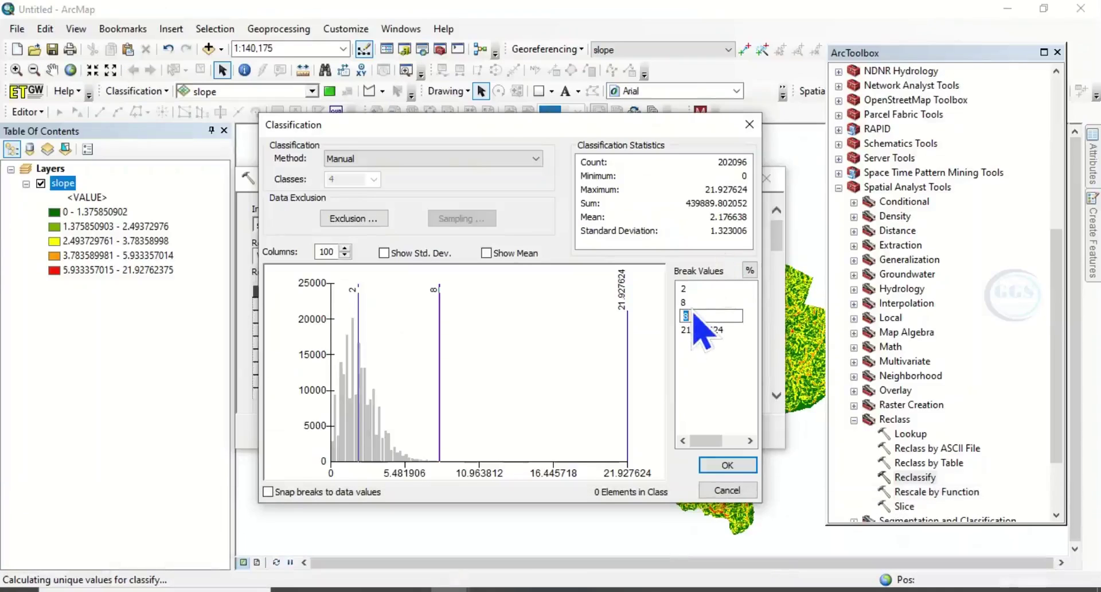
pyautogui.write('15')
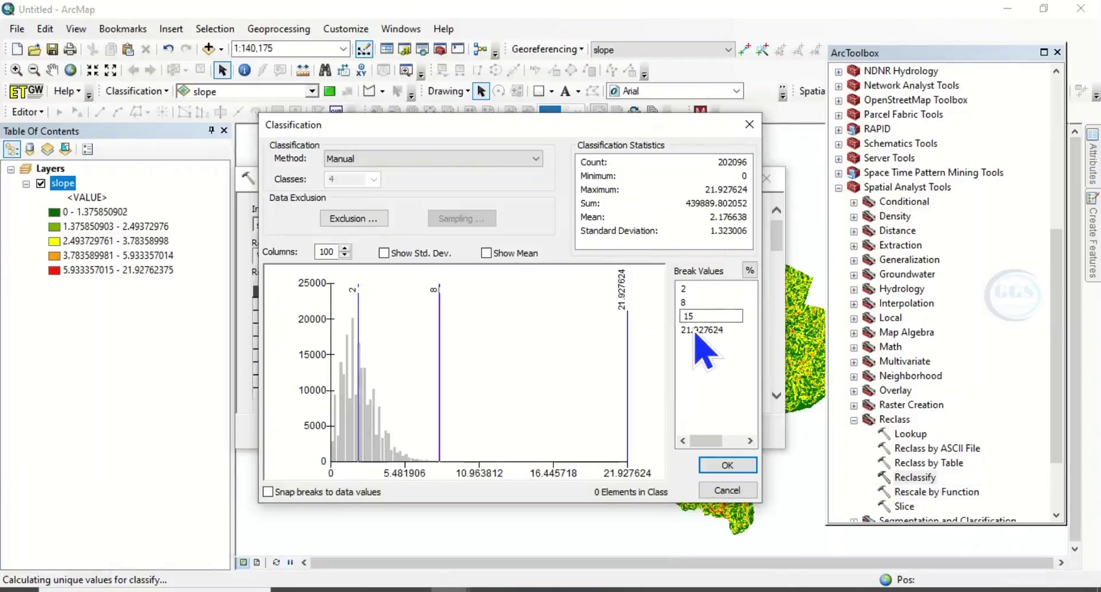
pyautogui.press('Return')
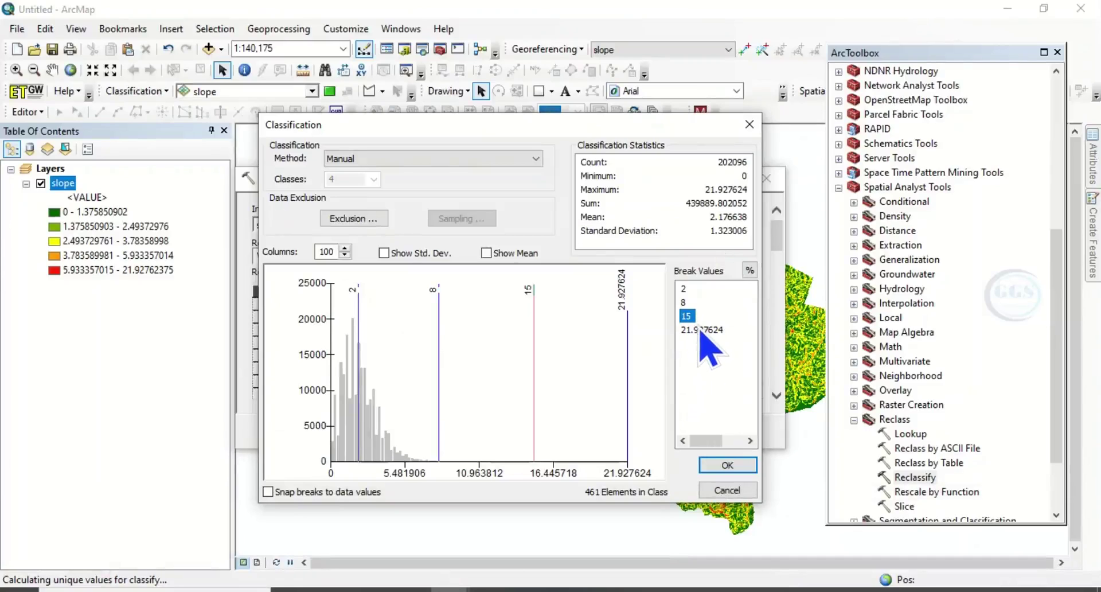
# Accept the four class breaks and give the 0–2 range the new value 2
pyautogui.click(718, 465)
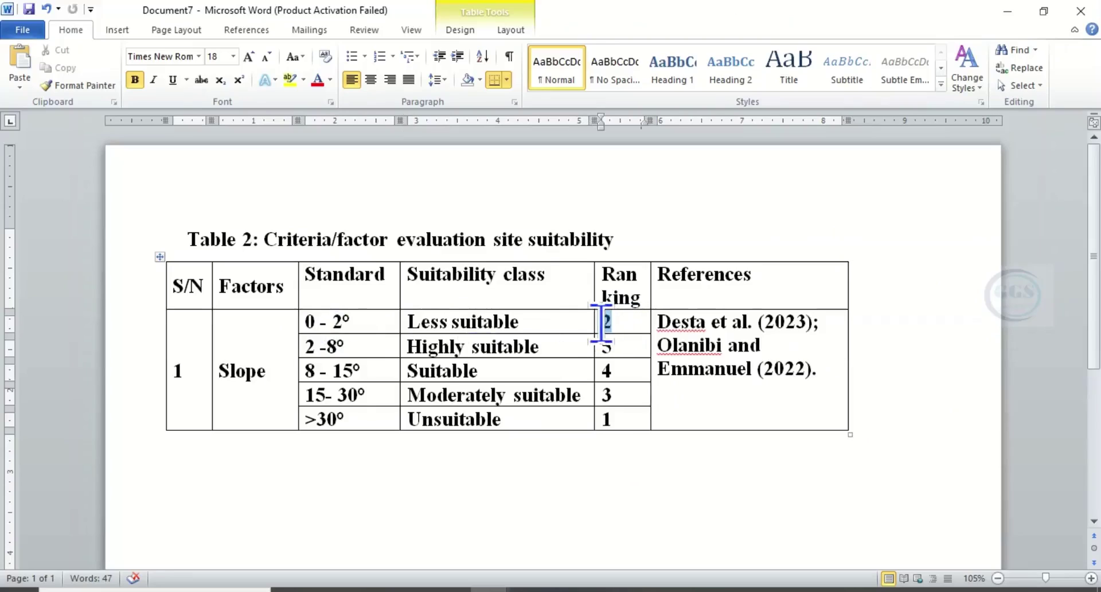
pyautogui.click(1008, 11)
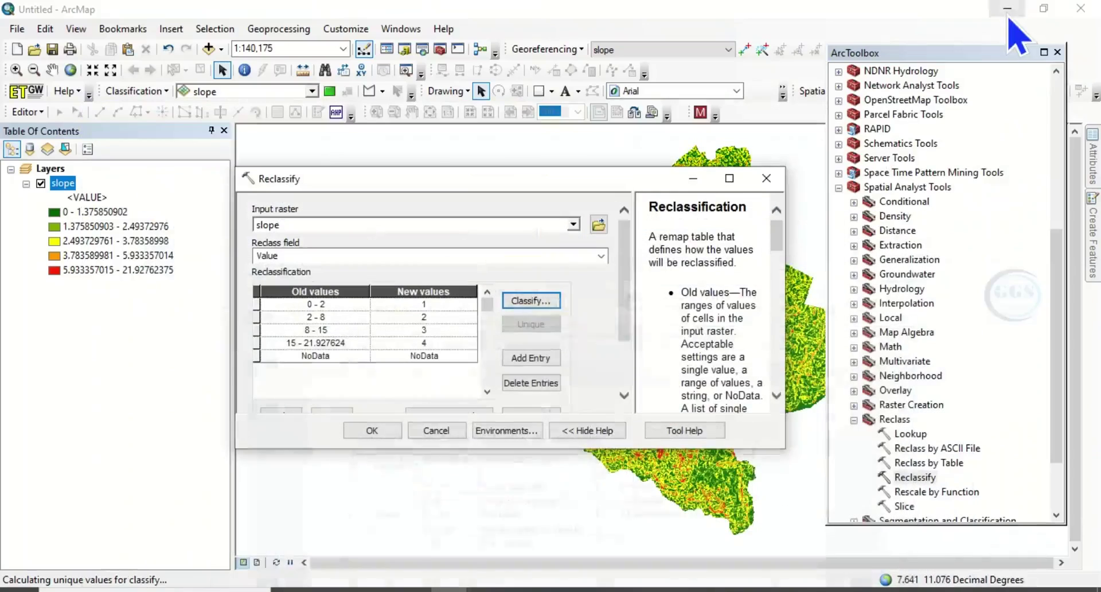
pyautogui.click(427, 305)
pyautogui.write('2')
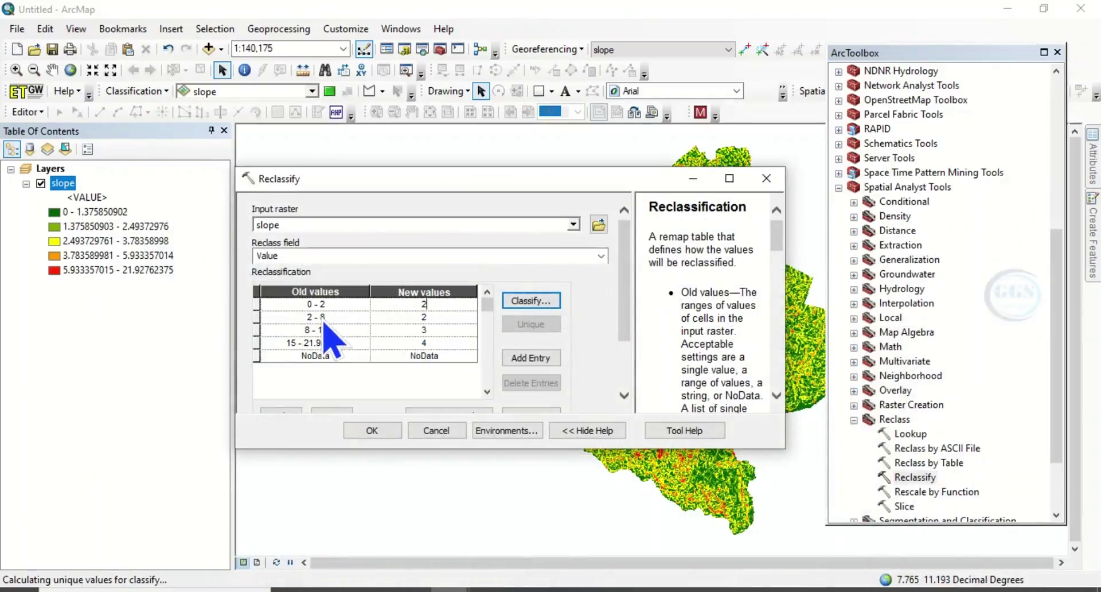
pyautogui.click(489, 588)
# Set new values 5, 4 and 3 for the 2–8, 8–15 and 15–21.927624 ranges
pyautogui.click(427, 316)
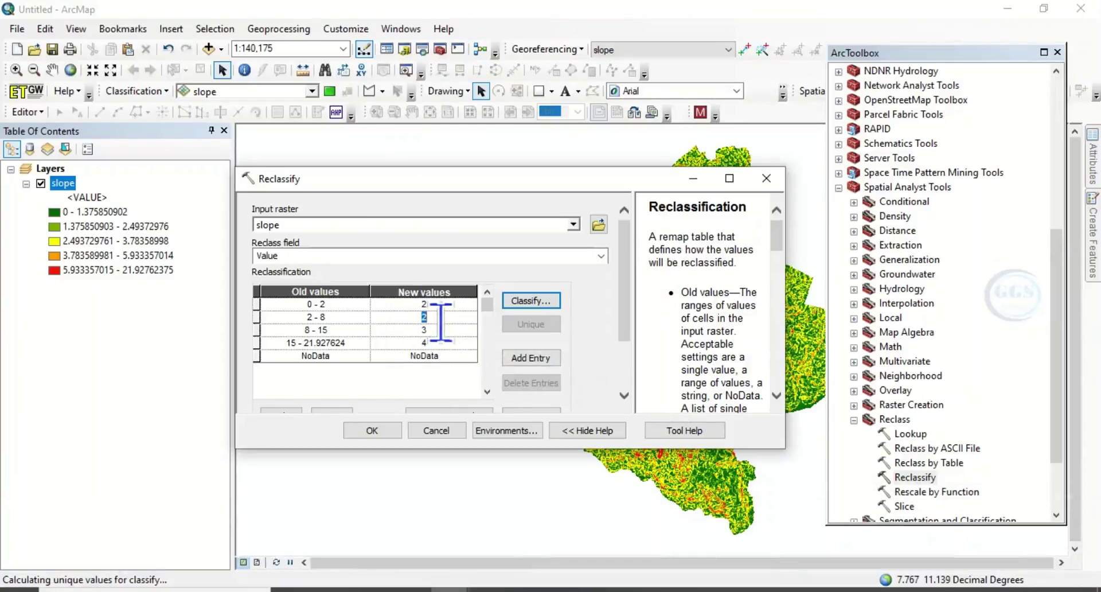
pyautogui.write('5')
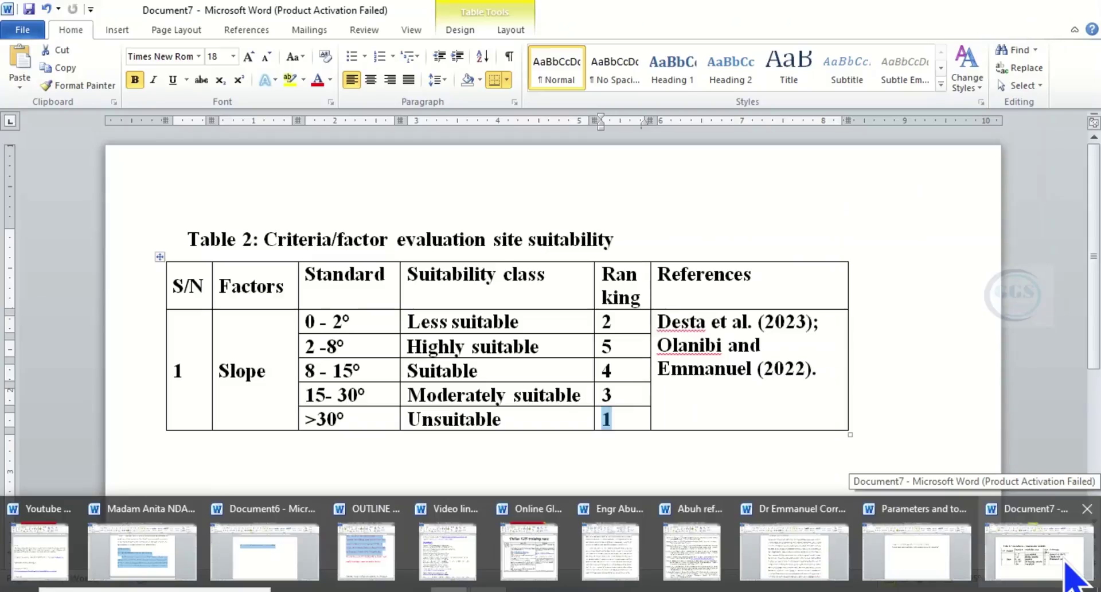
pyautogui.moveTo(1037, 550)
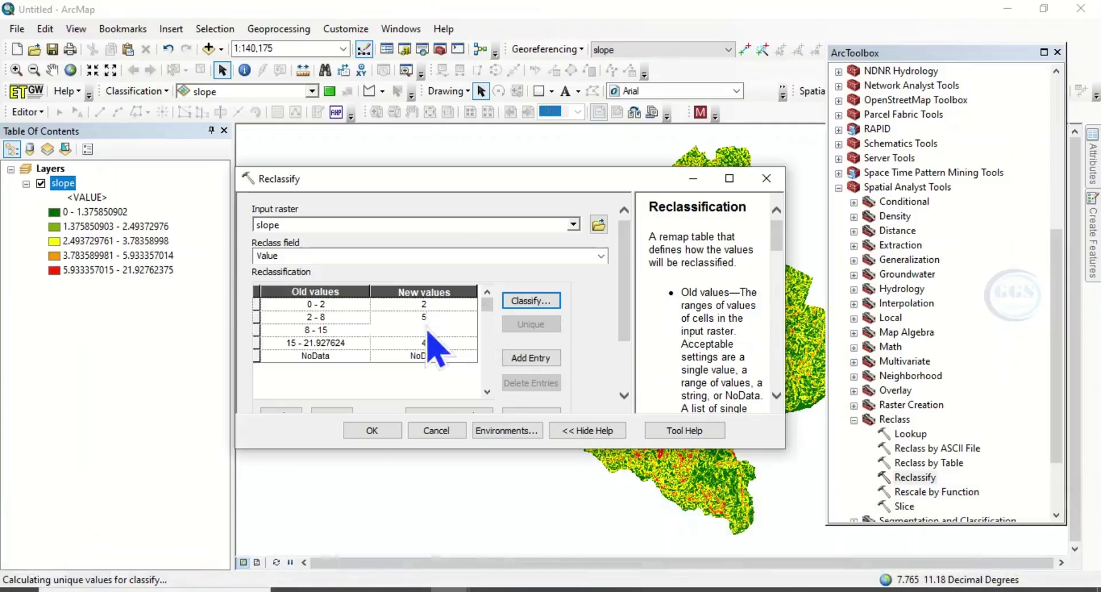
pyautogui.write('3')
pyautogui.doubleClick(432, 329)
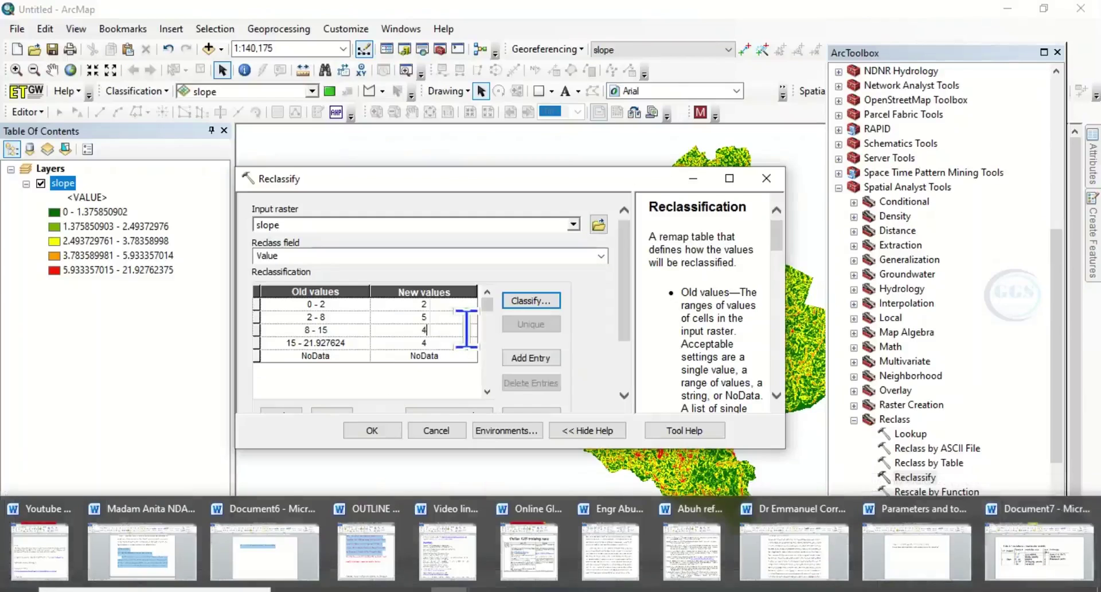
pyautogui.write('4')
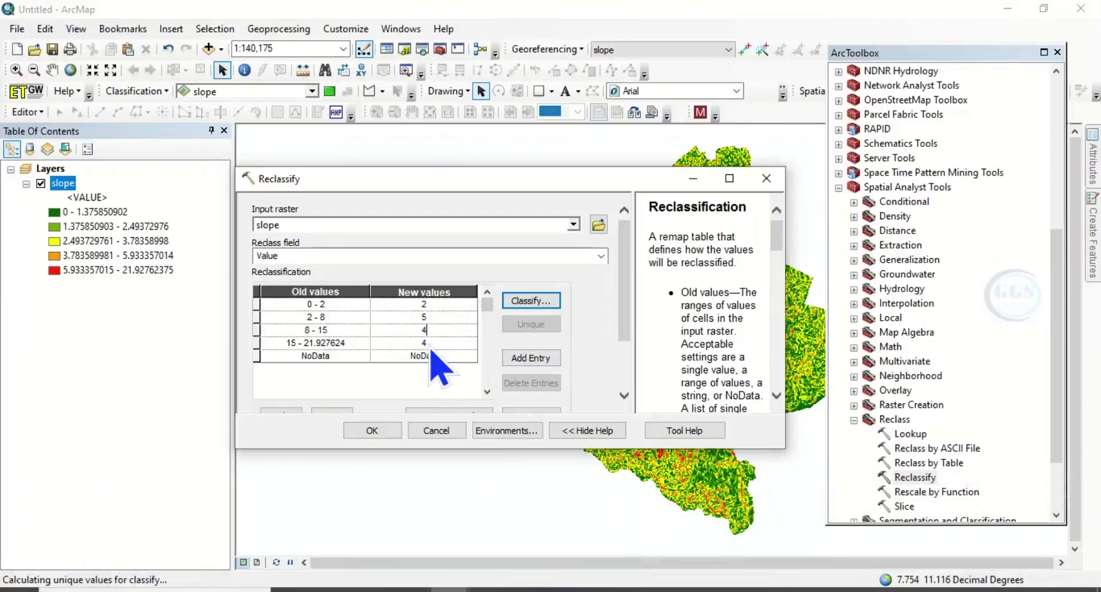
pyautogui.click(429, 343)
pyautogui.moveTo(429, 343); pyautogui.dragTo(415, 343)
pyautogui.write('3')
# Save the output as ReclassRaster in the EXERCISE folder and run Reclassify
pyautogui.scroll(-3, 628, 379)
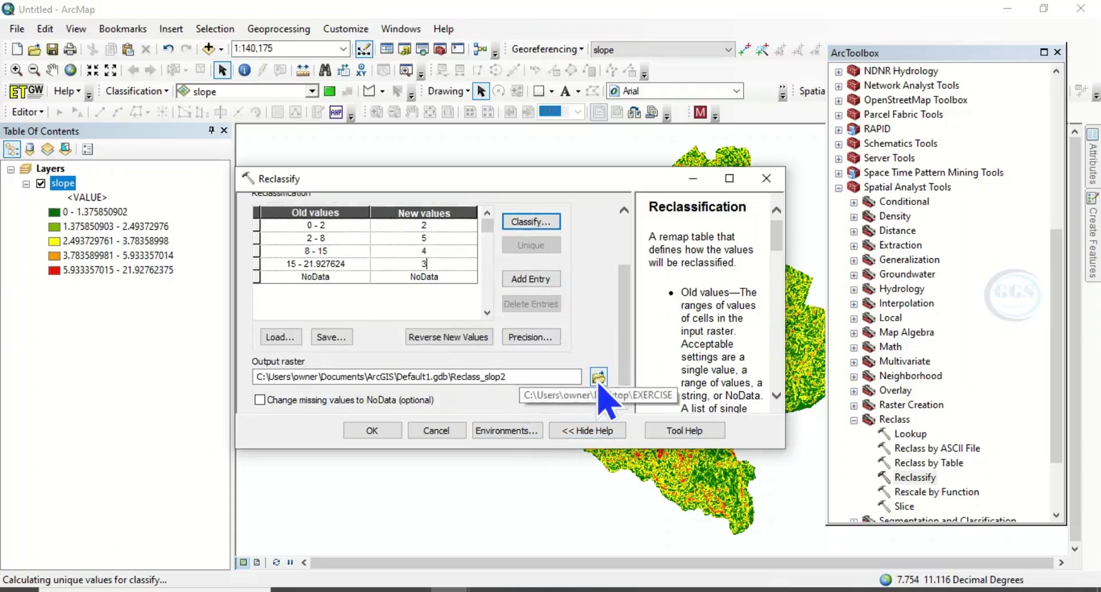
pyautogui.click(599, 376)
pyautogui.write('ReclassRaster')
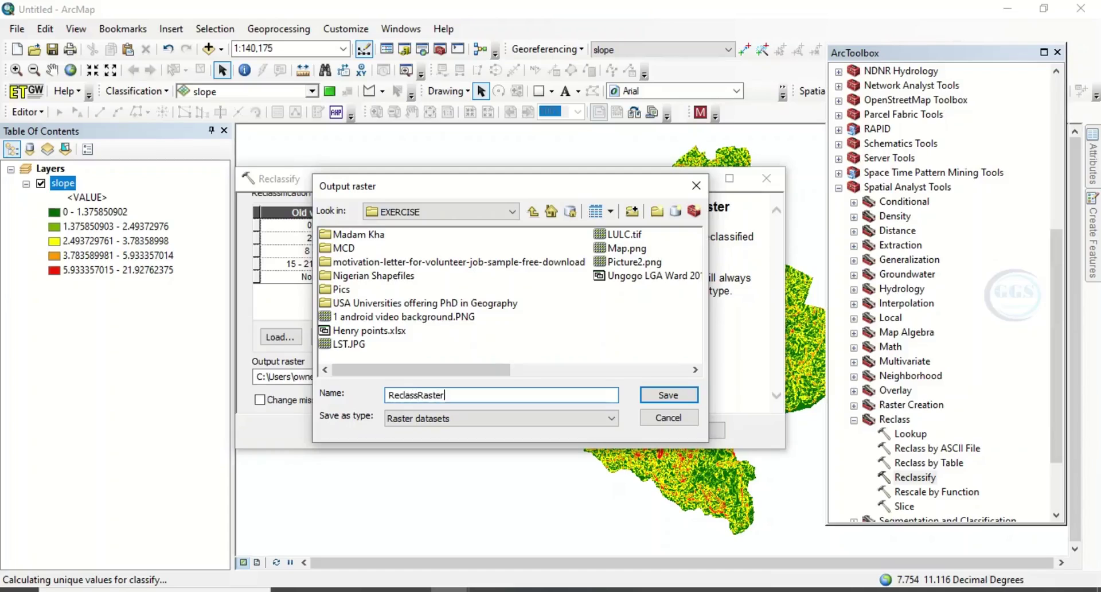
pyautogui.click(657, 395)
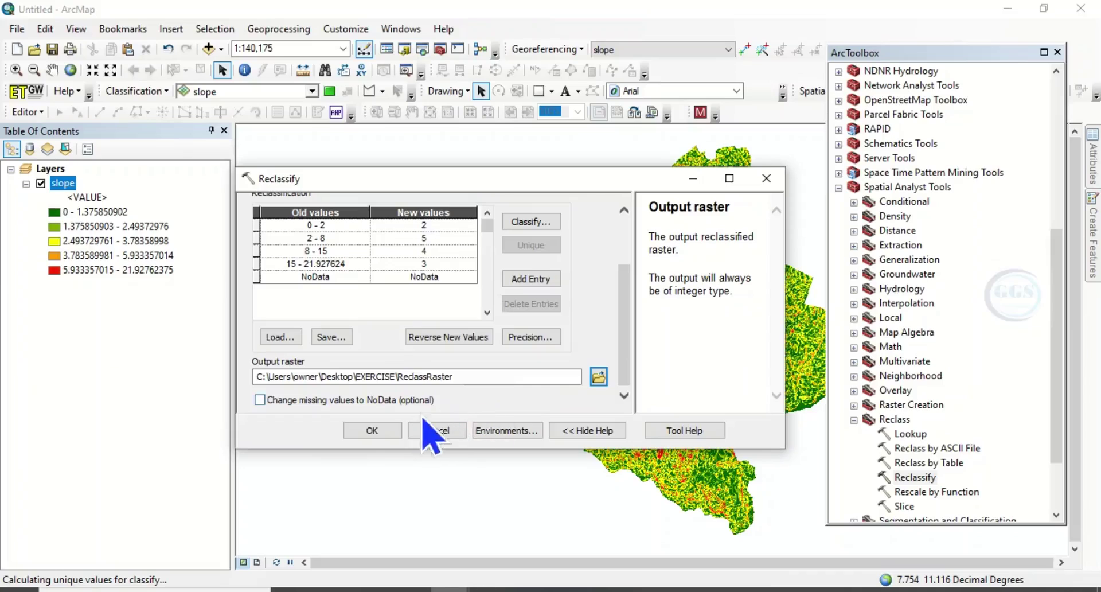
pyautogui.click(372, 430)
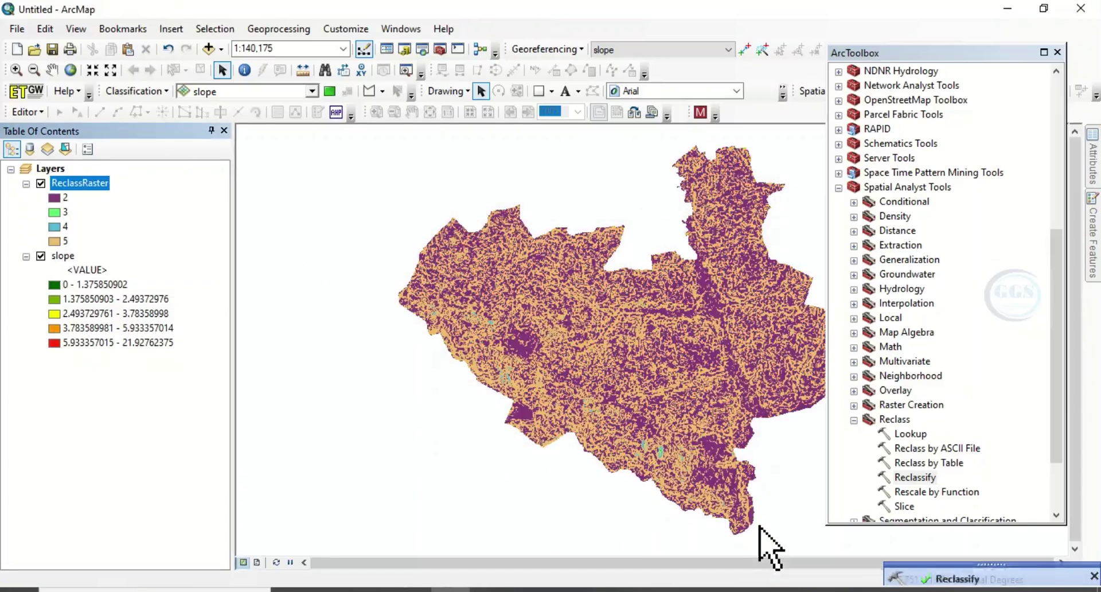
# Close ArcToolbox and open the ReclassRaster layer properties
pyautogui.click(1057, 51)
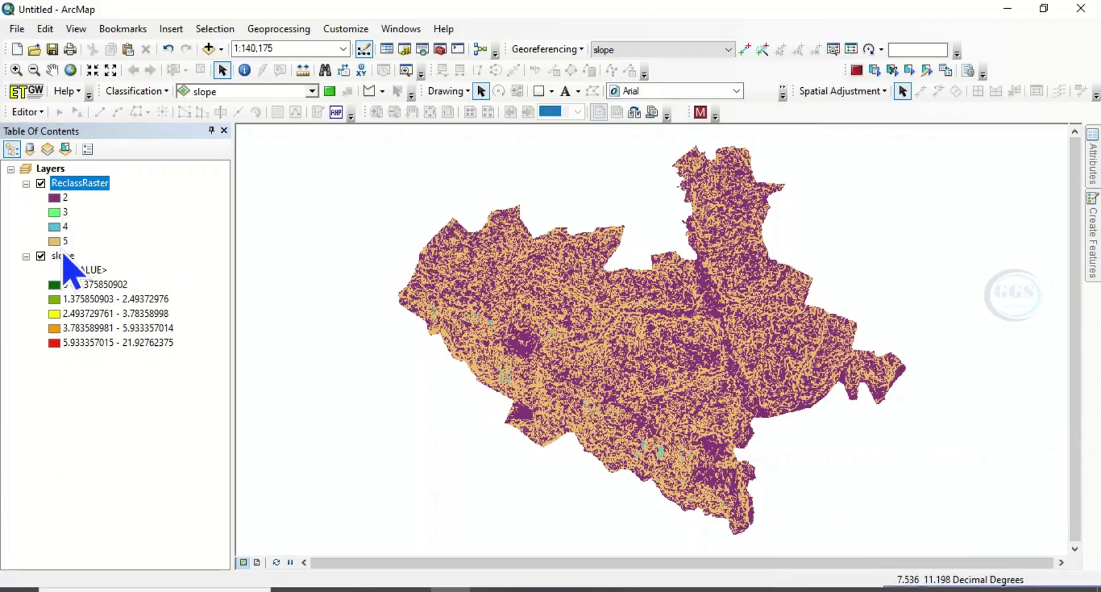
pyautogui.rightClick(91, 190)
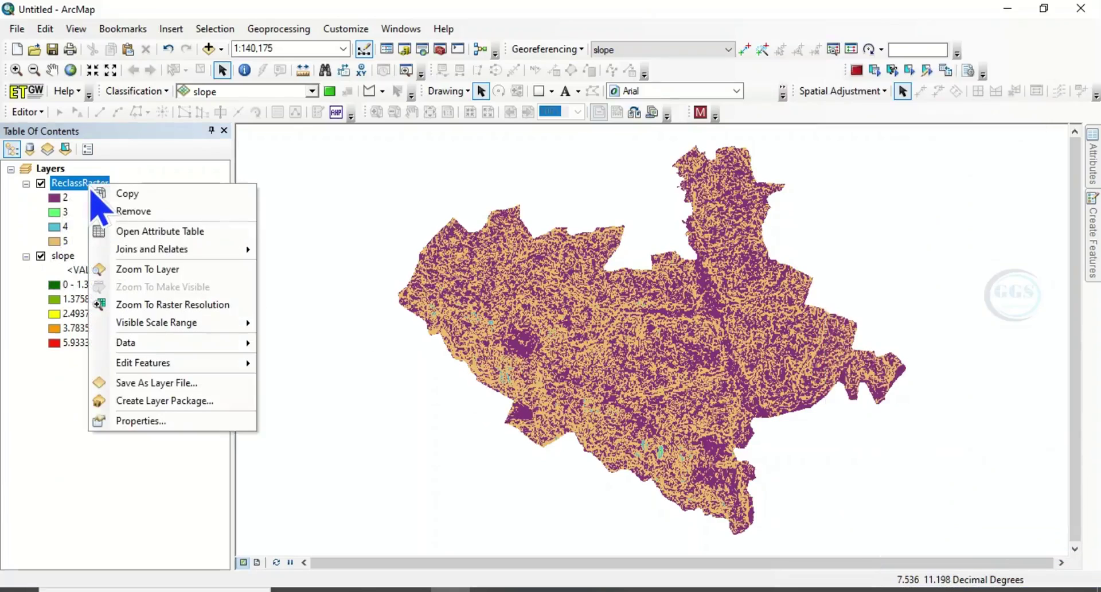
pyautogui.click(146, 421)
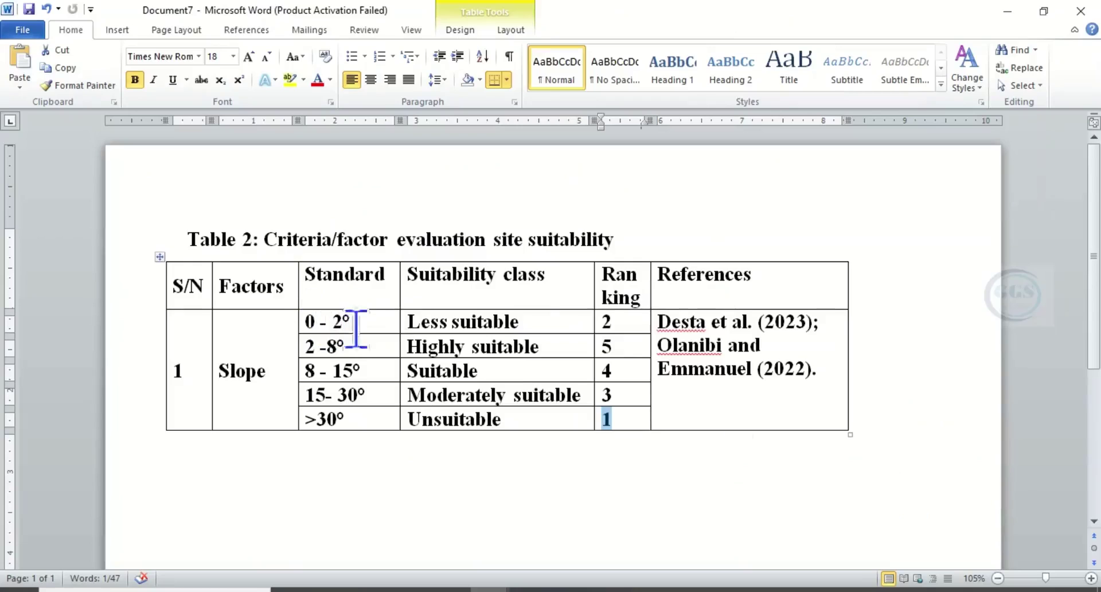
pyautogui.doubleClick(607, 322)
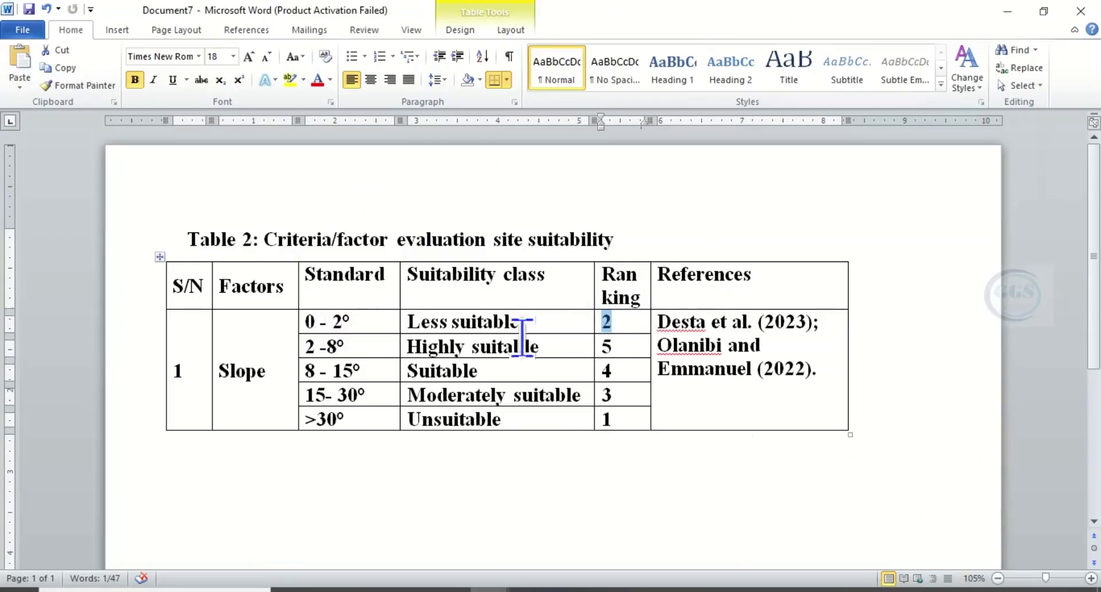
pyautogui.moveTo(516, 322); pyautogui.dragTo(406, 322)
pyautogui.doubleClick(602, 346)
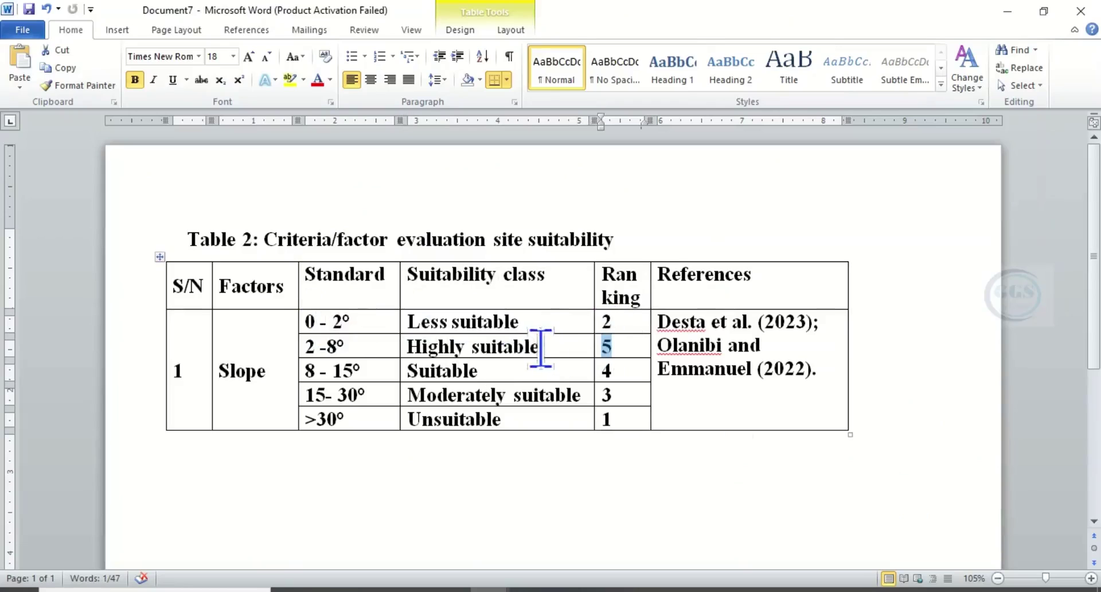
pyautogui.moveTo(539, 347); pyautogui.dragTo(406, 347)
pyautogui.doubleClick(605, 370)
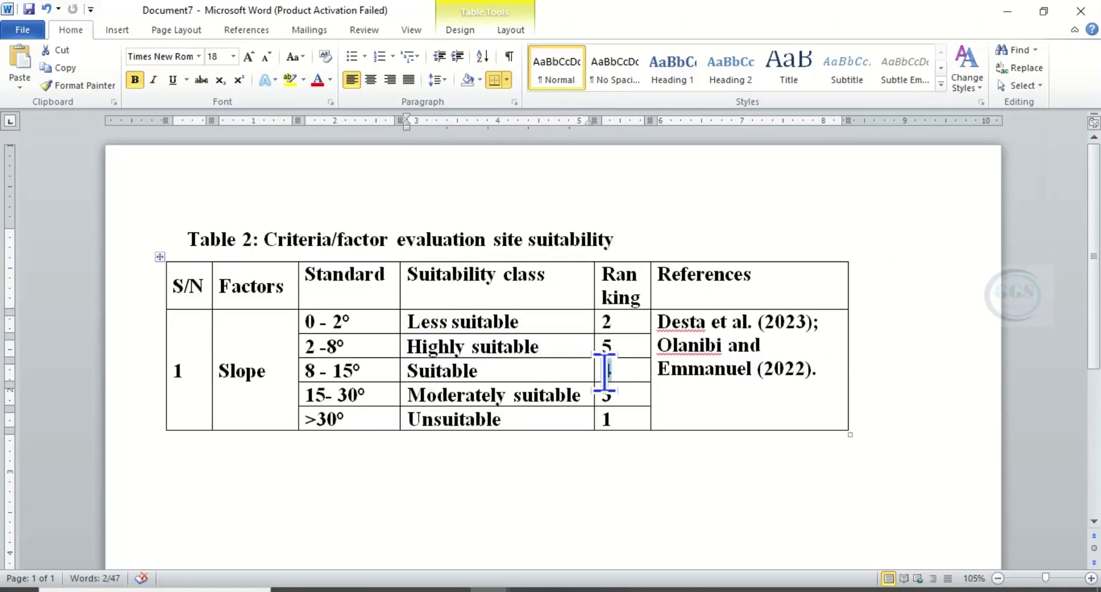
pyautogui.moveTo(497, 372); pyautogui.dragTo(407, 372)
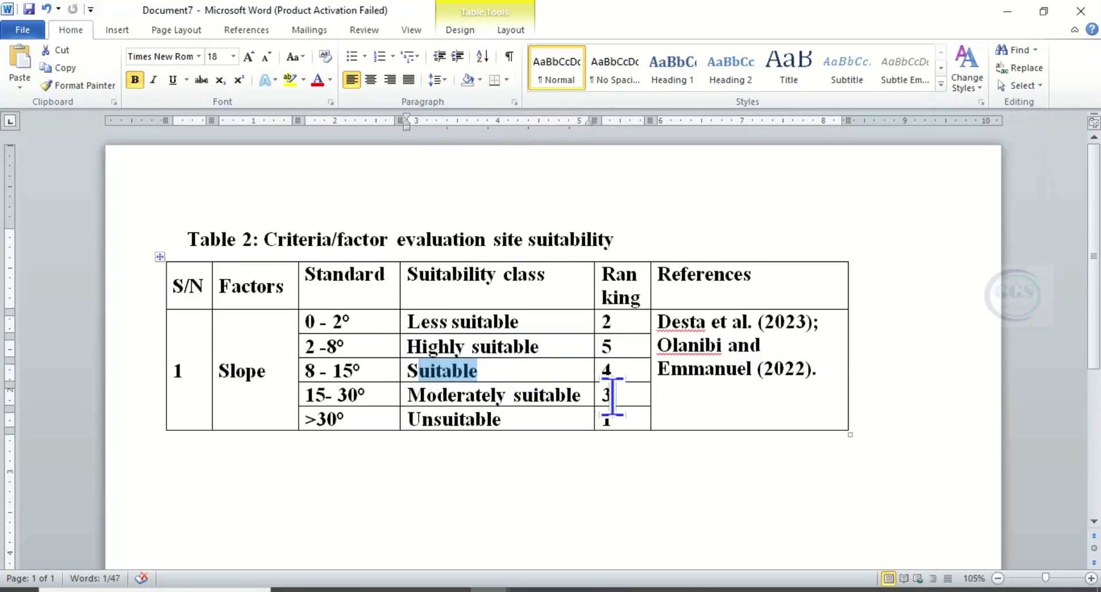
pyautogui.doubleClick(606, 395)
pyautogui.click(580, 395)
pyautogui.click(545, 394)
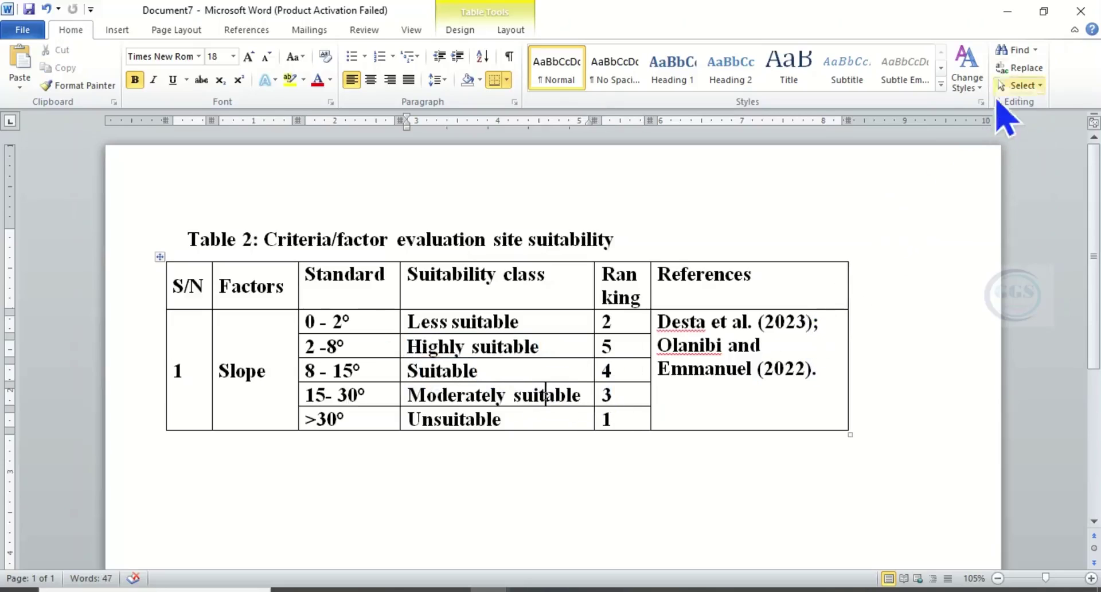
# Label values 2, 3 and 4 Less suitable, Moderately suitable and Suitable, then start value 5's label
pyautogui.click(1008, 11)
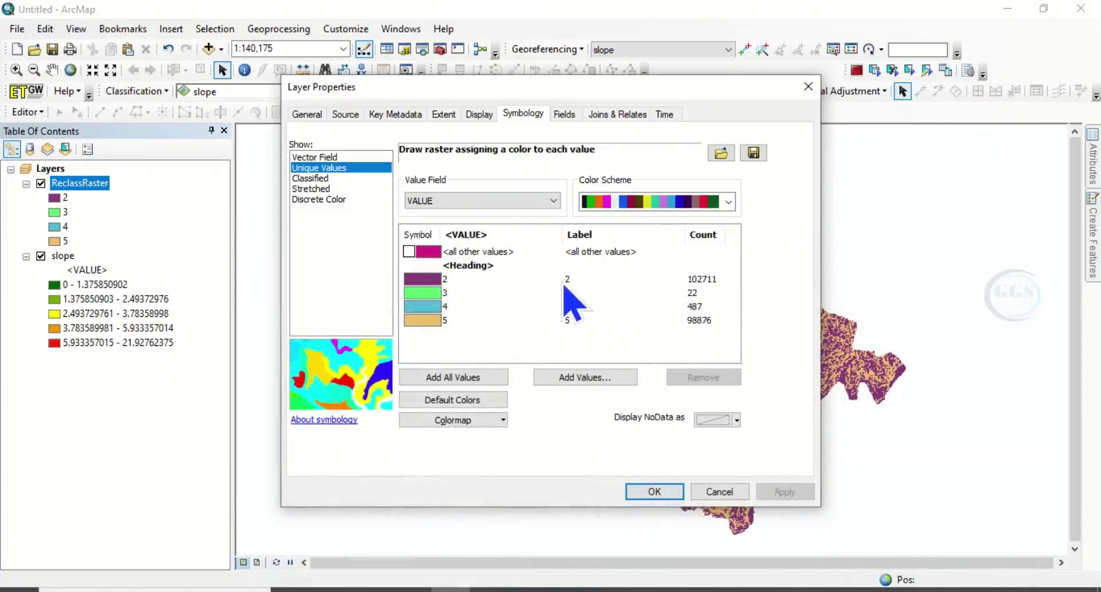
pyautogui.click(569, 280)
pyautogui.write('Less suitable')
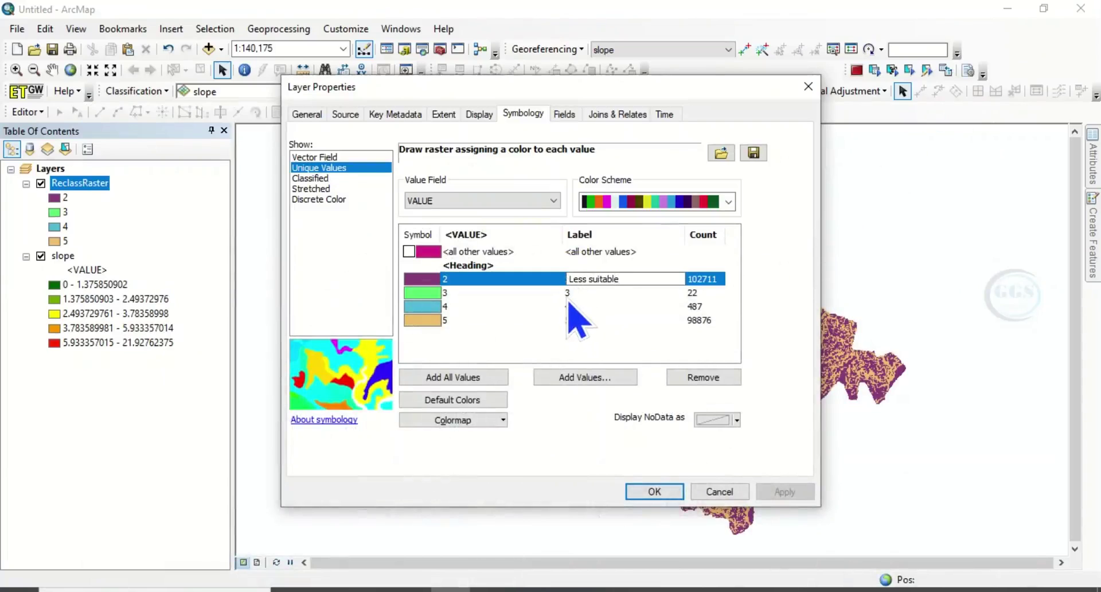
pyautogui.press('Return')
pyautogui.click(571, 295)
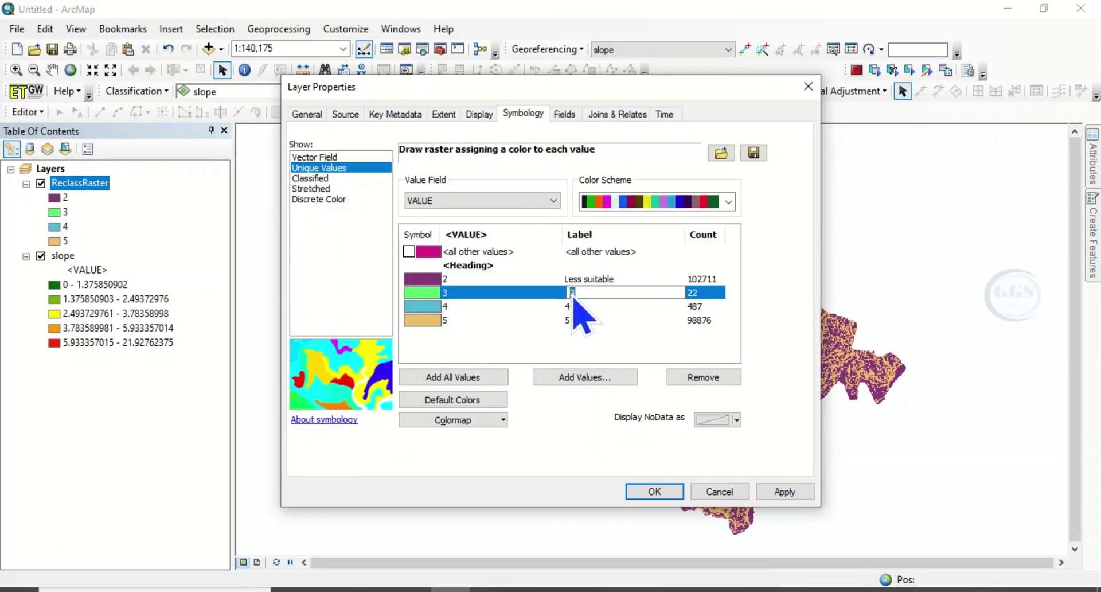
pyautogui.click(1020, 545)
pyautogui.click(571, 308)
pyautogui.write('Suitable')
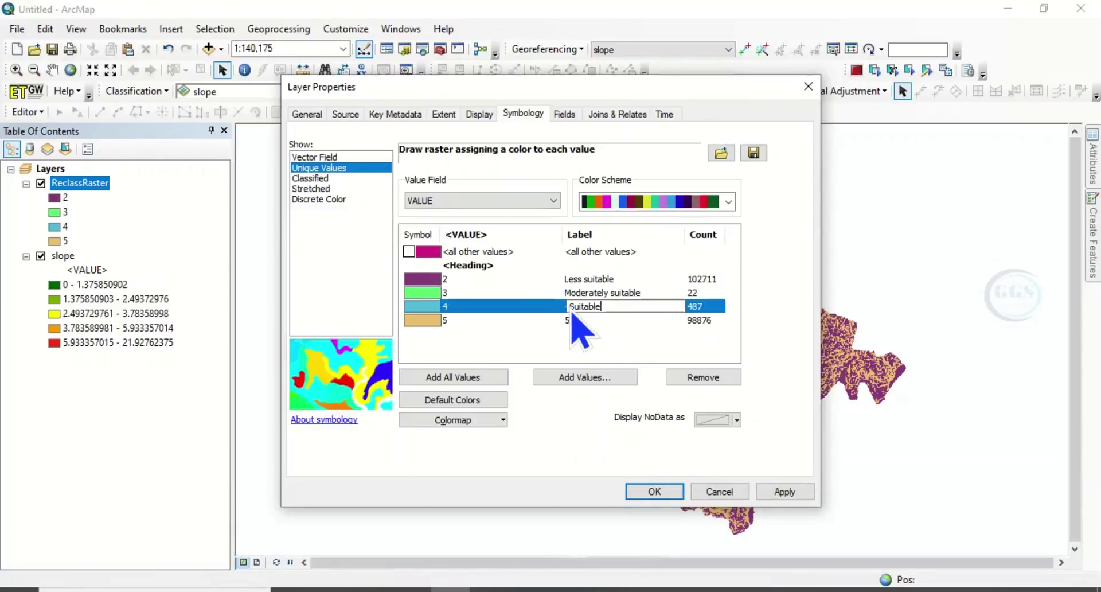
pyautogui.press('Return')
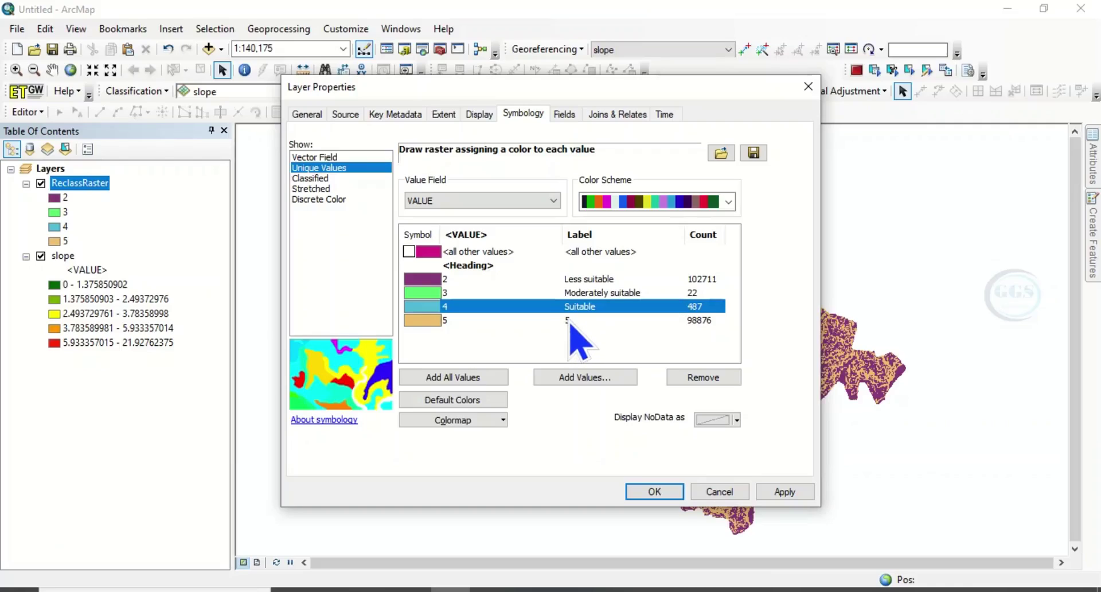
pyautogui.click(570, 320)
pyautogui.write('Highly suitable')
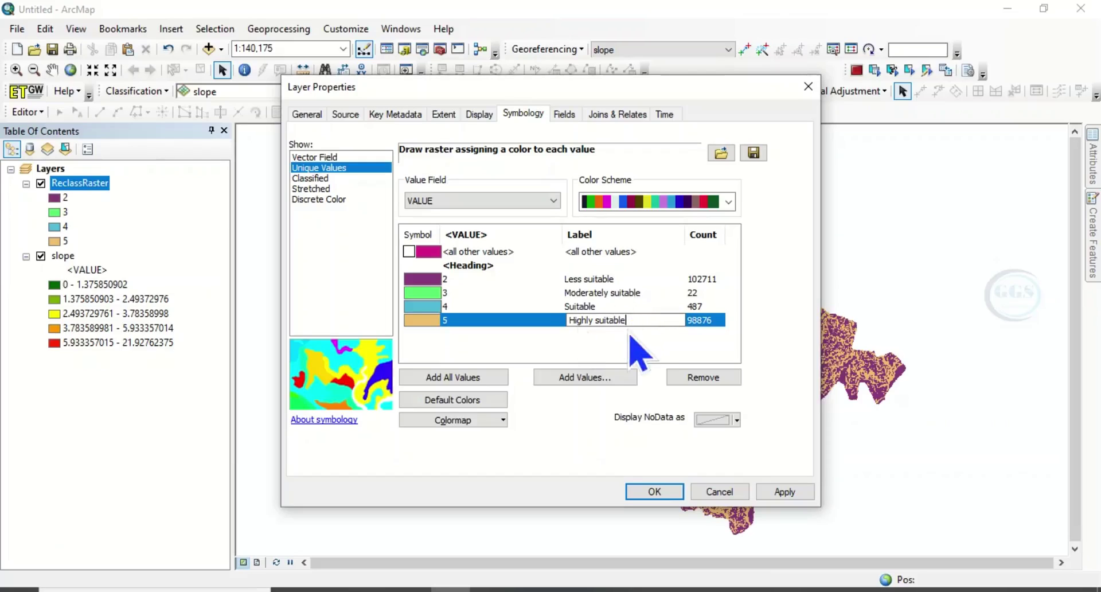
# Confirm the Highly suitable label and apply a green-yellow-red colour ramp to ReclassRaster
pyautogui.press('Return')
pyautogui.scroll(-1, 721, 200)
pyautogui.click(729, 200)
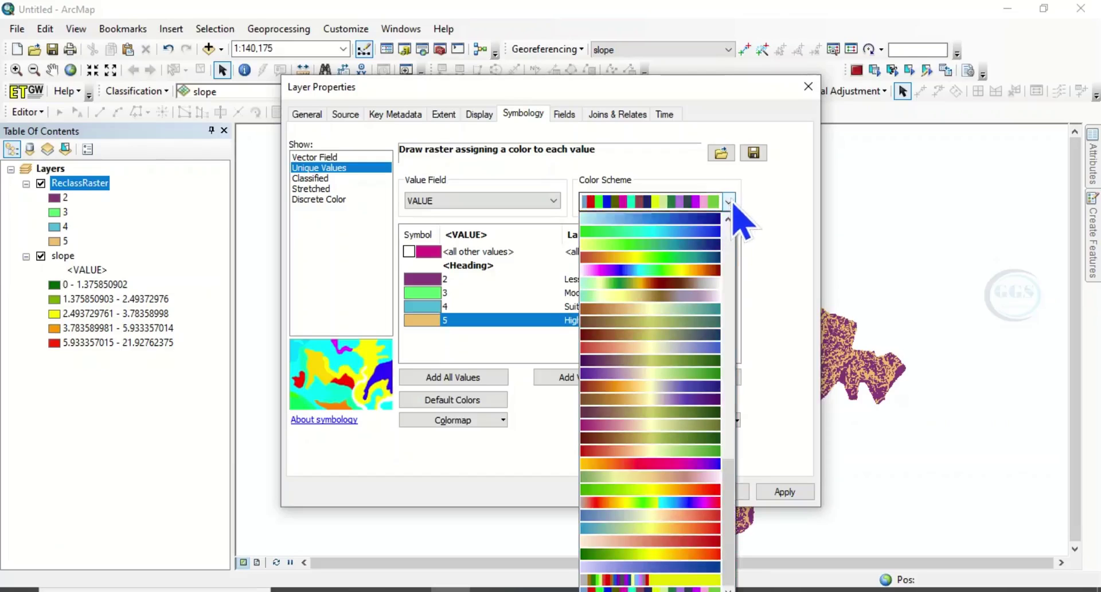
pyautogui.click(706, 261)
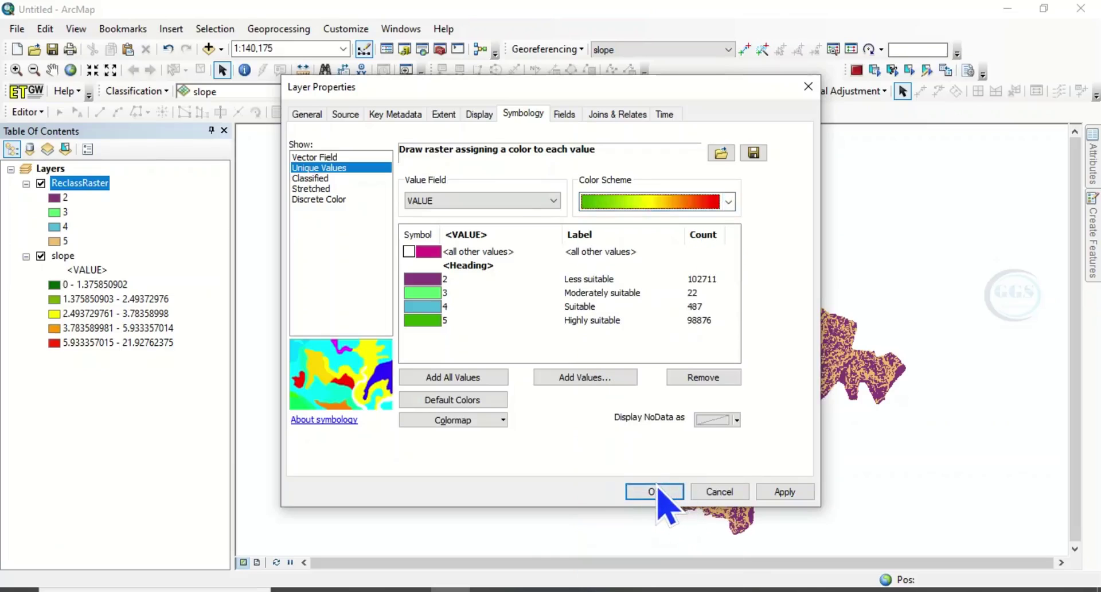
pyautogui.click(777, 494)
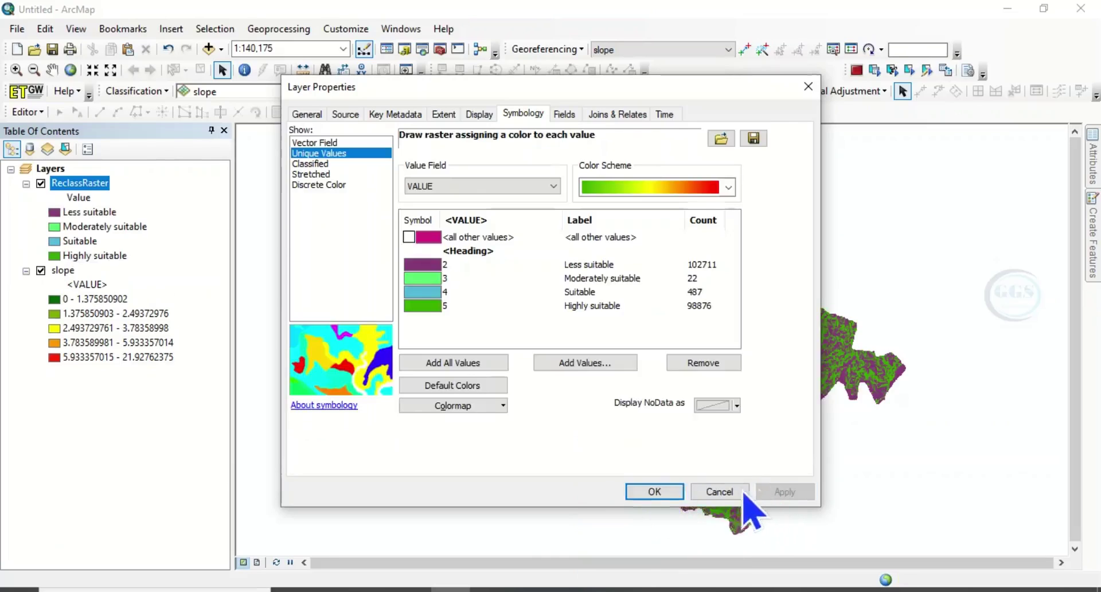
pyautogui.click(654, 491)
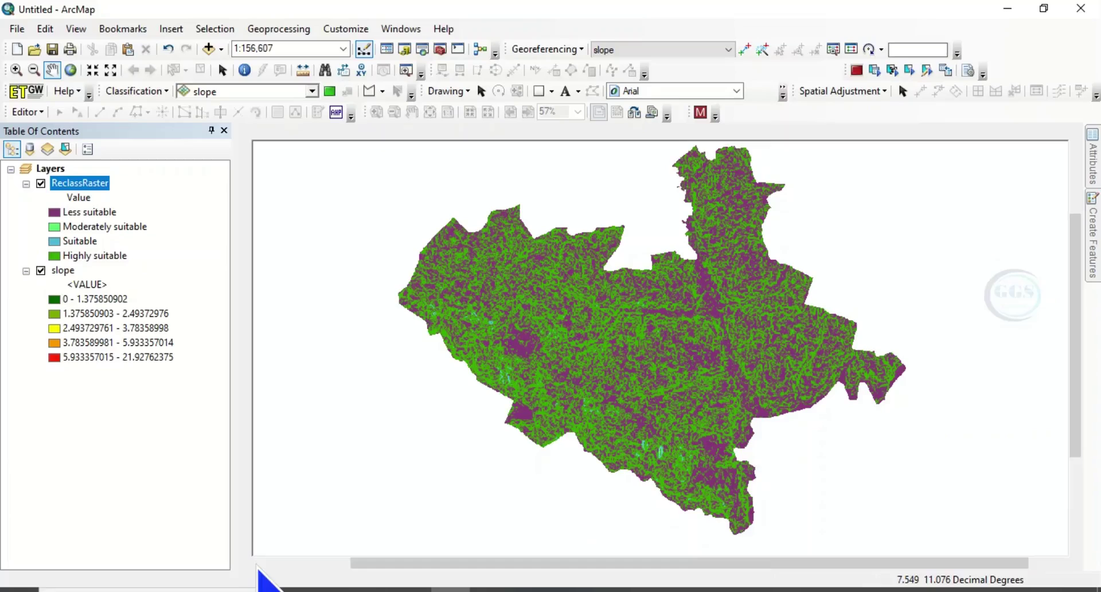
# Put the map in Layout View on a landscape page template
pyautogui.click(259, 563)
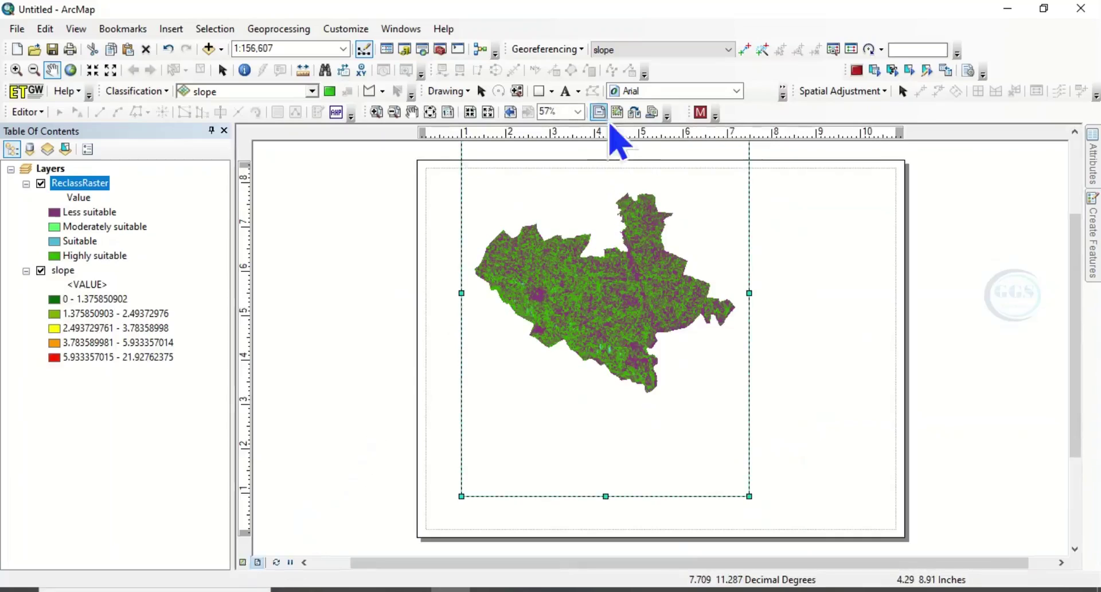
pyautogui.click(634, 112)
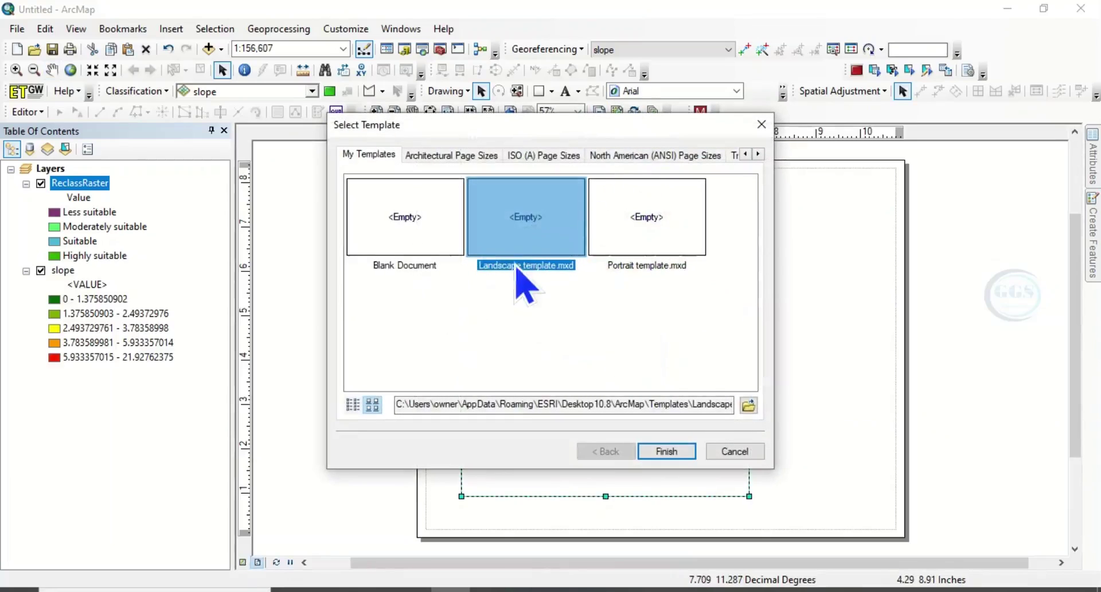
pyautogui.click(671, 457)
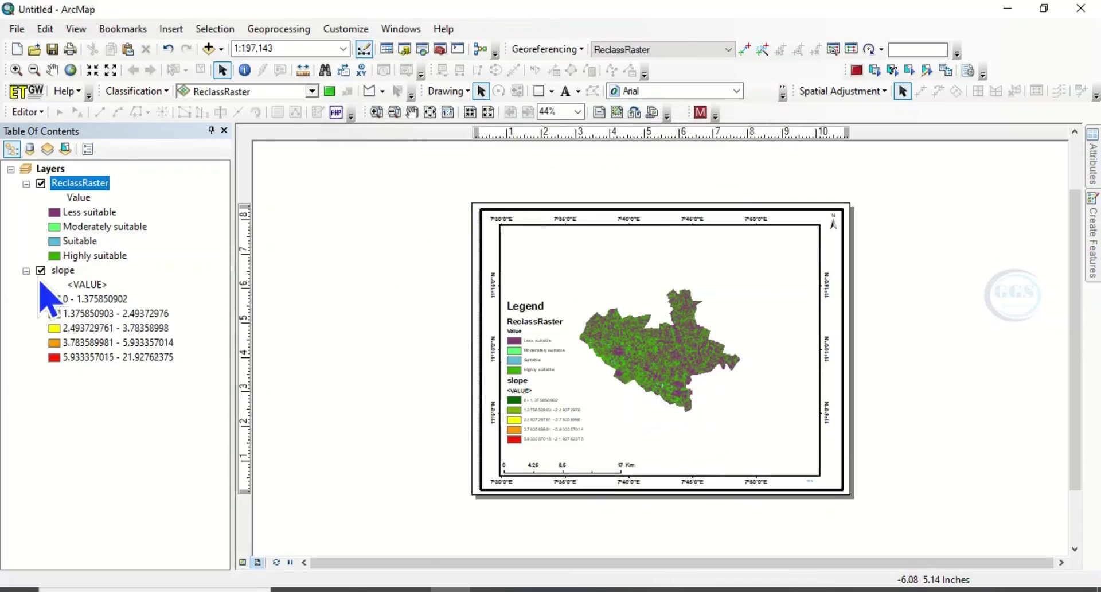
# Hide the slope layer and zoom the map to the ReclassRaster extent
pyautogui.click(40, 270)
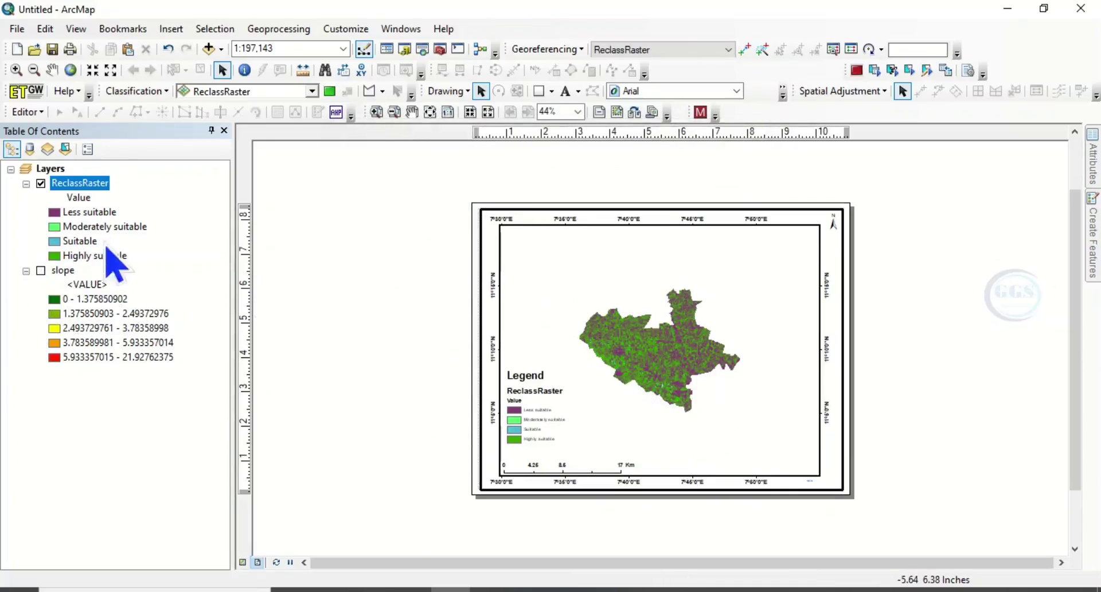
pyautogui.rightClick(76, 187)
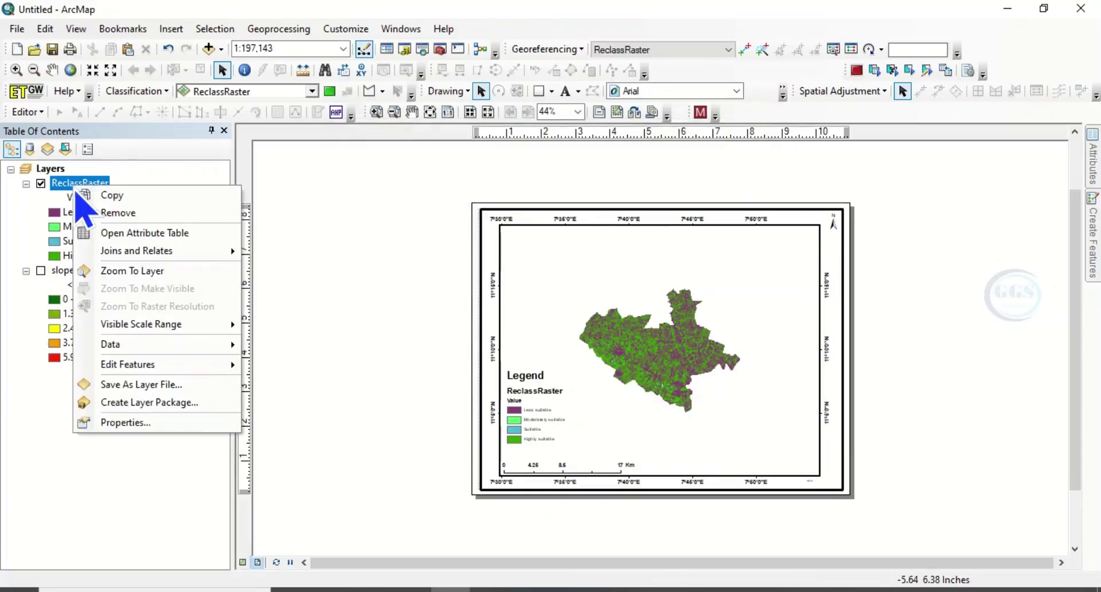
pyautogui.click(140, 273)
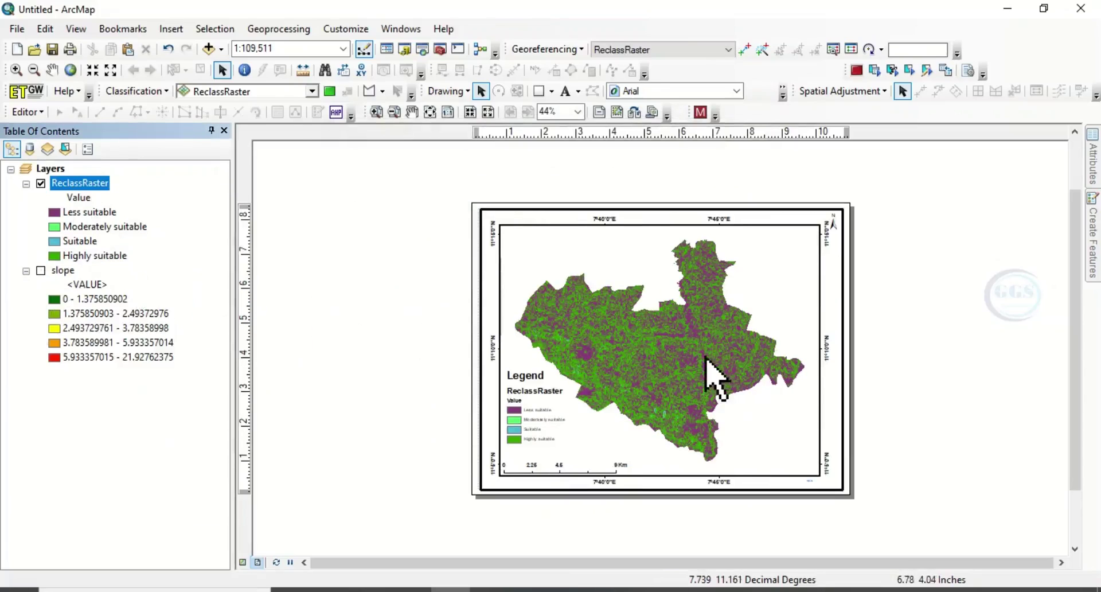
# In Legend Properties, give both ReclassRaster legend items 12 pt label text
pyautogui.rightClick(537, 415)
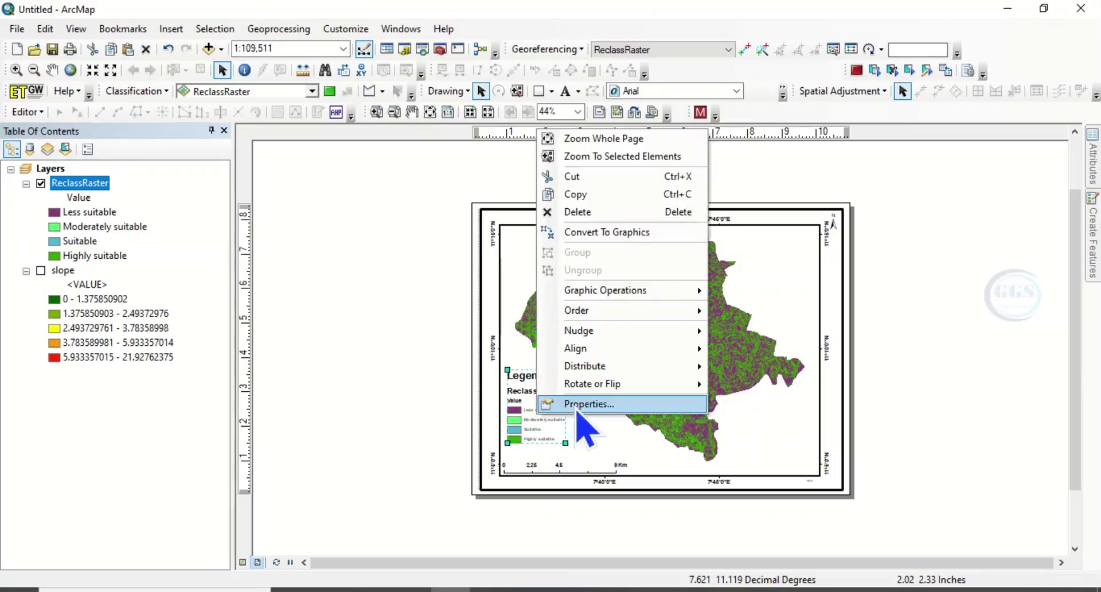
pyautogui.click(576, 404)
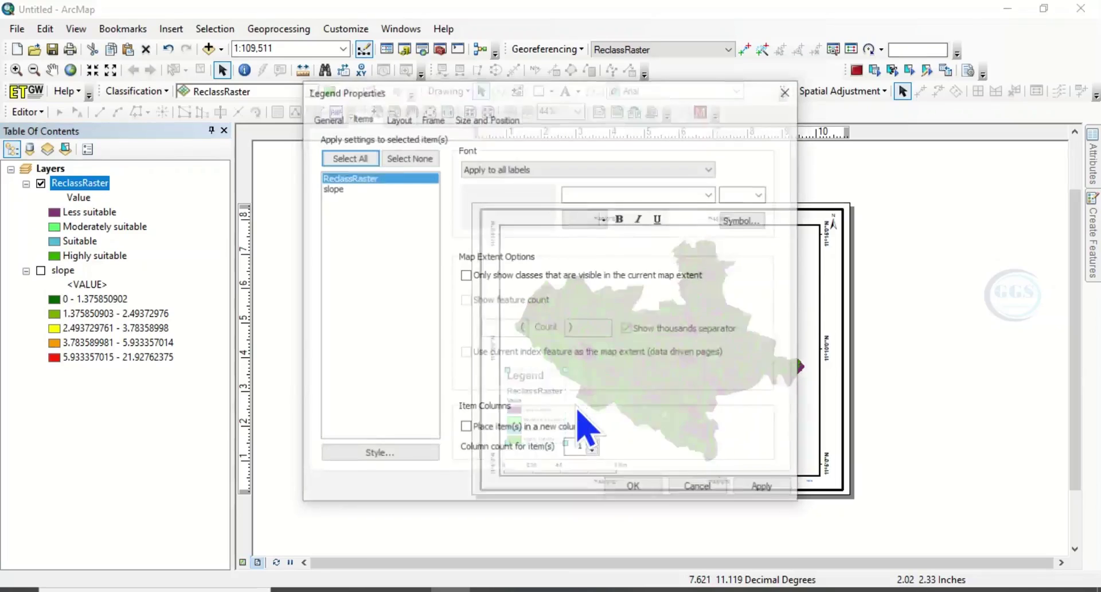
pyautogui.rightClick(368, 182)
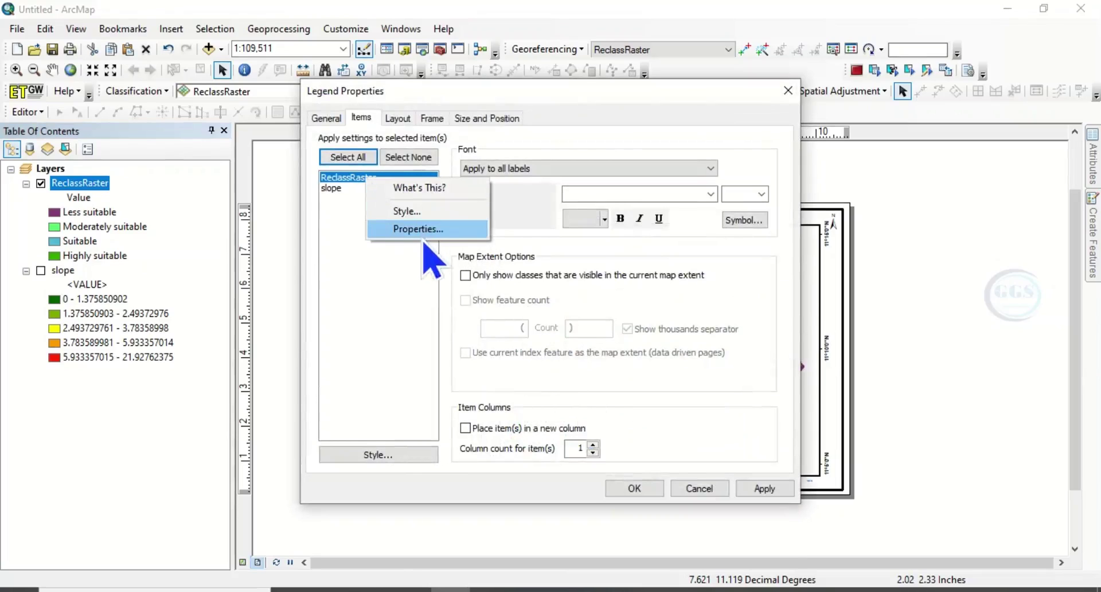
pyautogui.click(423, 233)
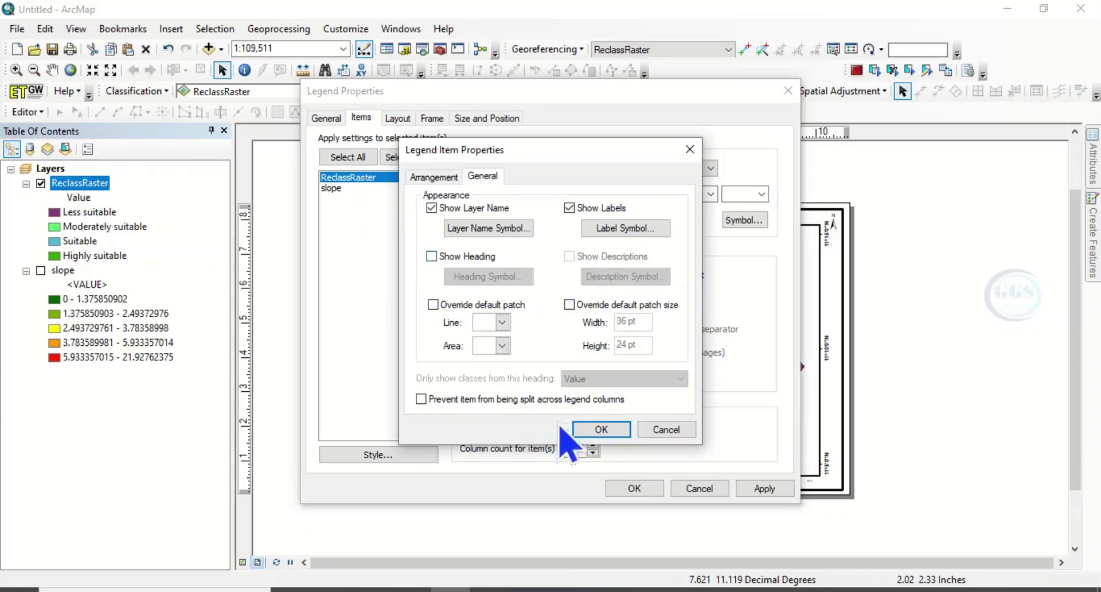
pyautogui.click(596, 430)
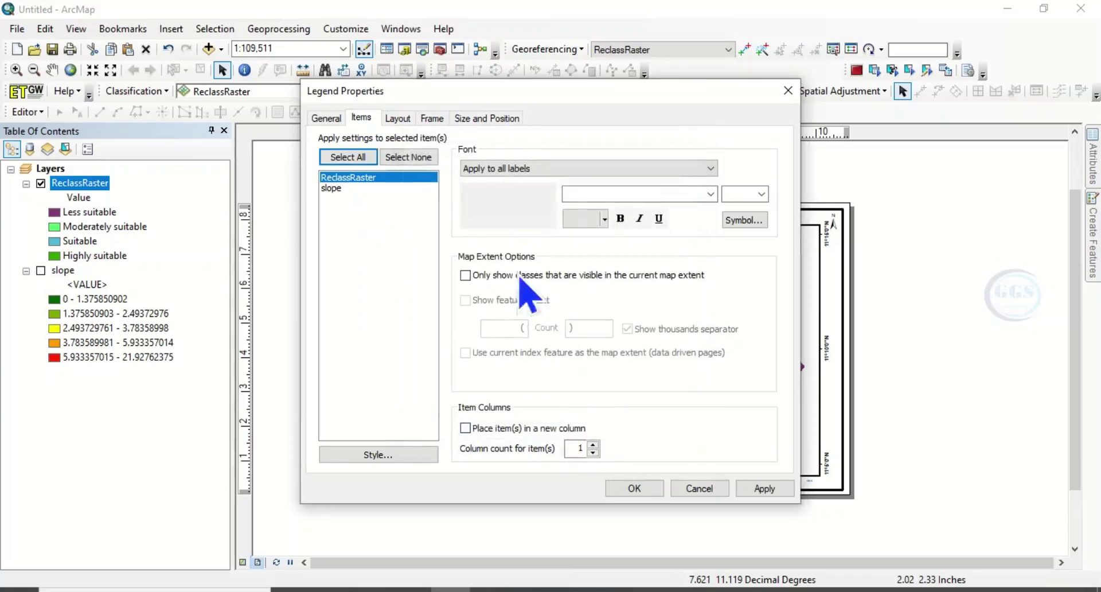
pyautogui.click(367, 156)
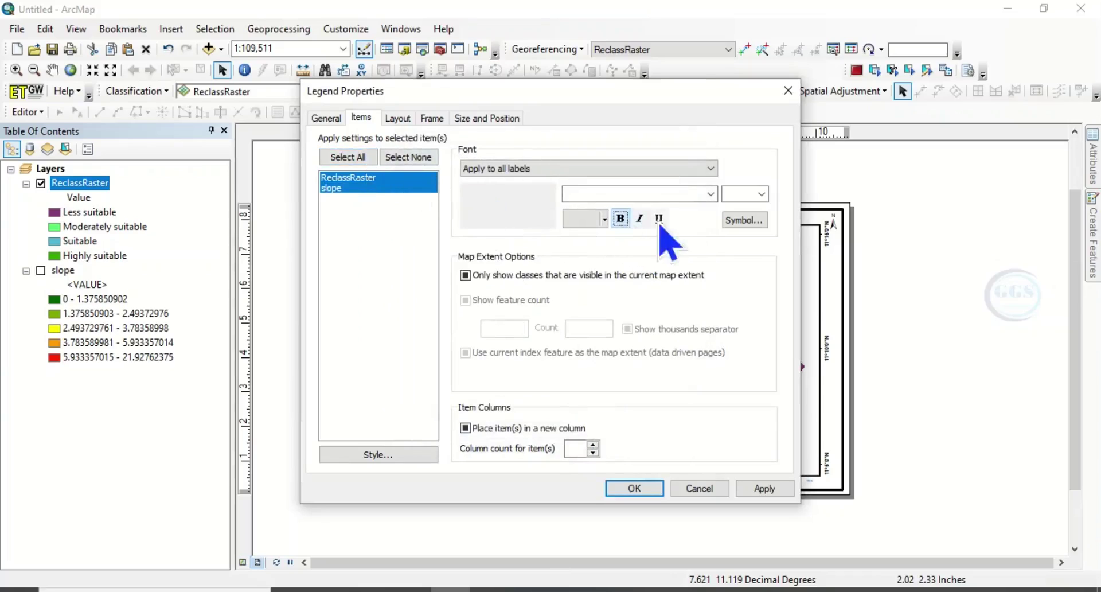
pyautogui.click(761, 194)
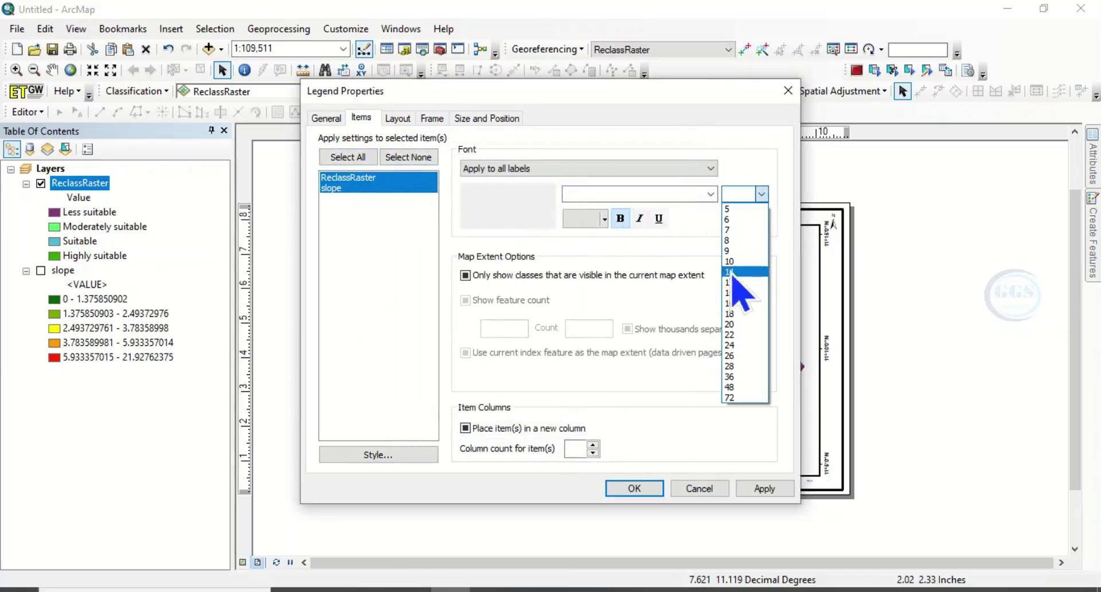
pyautogui.click(732, 282)
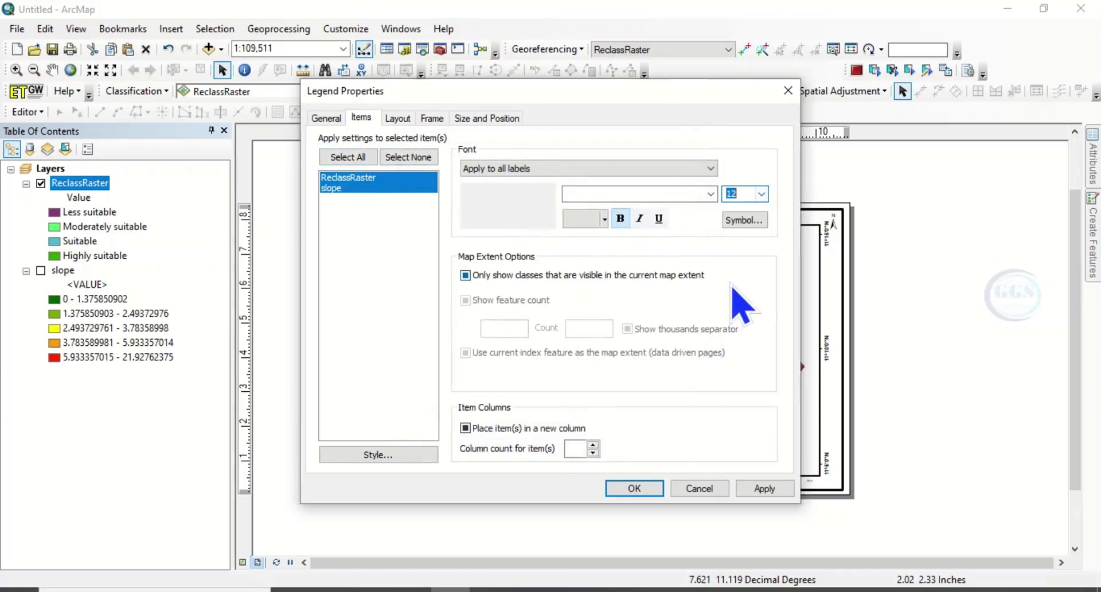
pyautogui.click(638, 486)
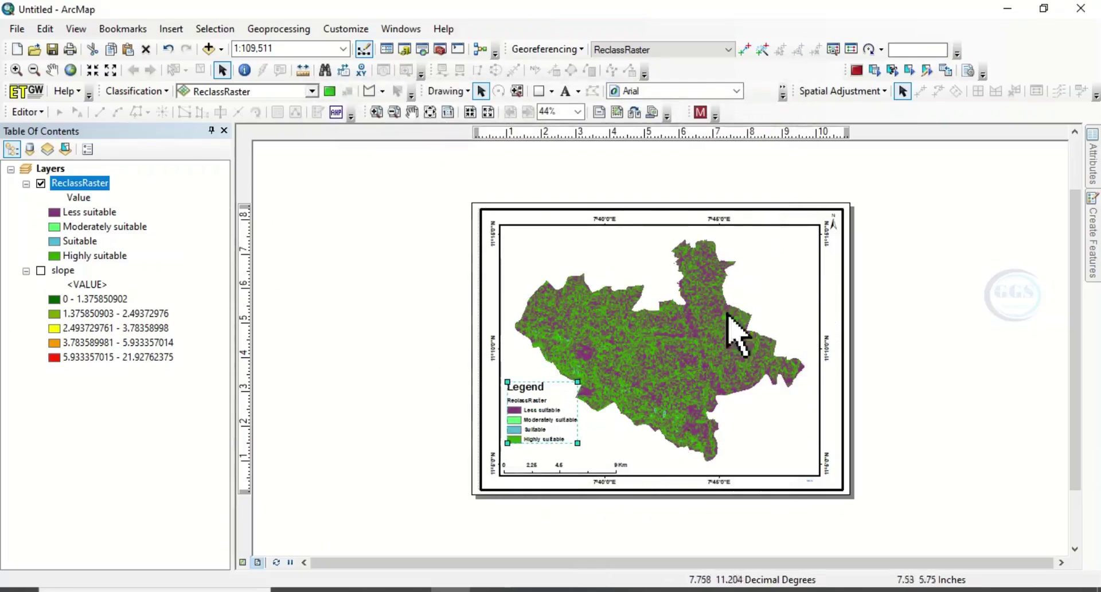
# Export the layout as Reclass.png at 400 dpi into the EXERCISE folder
pyautogui.click(17, 28)
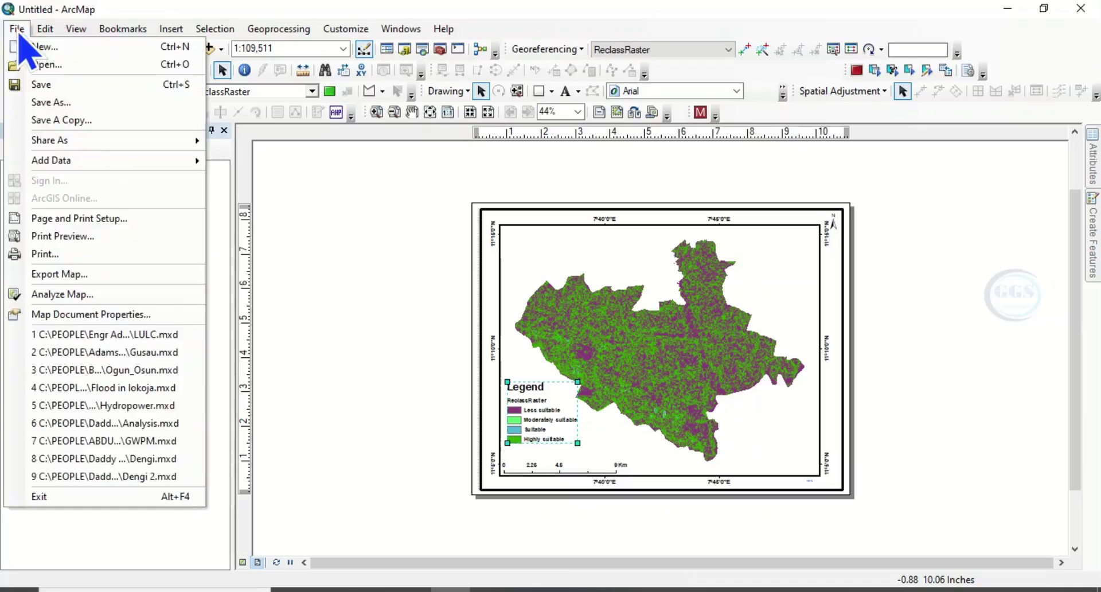
pyautogui.click(77, 280)
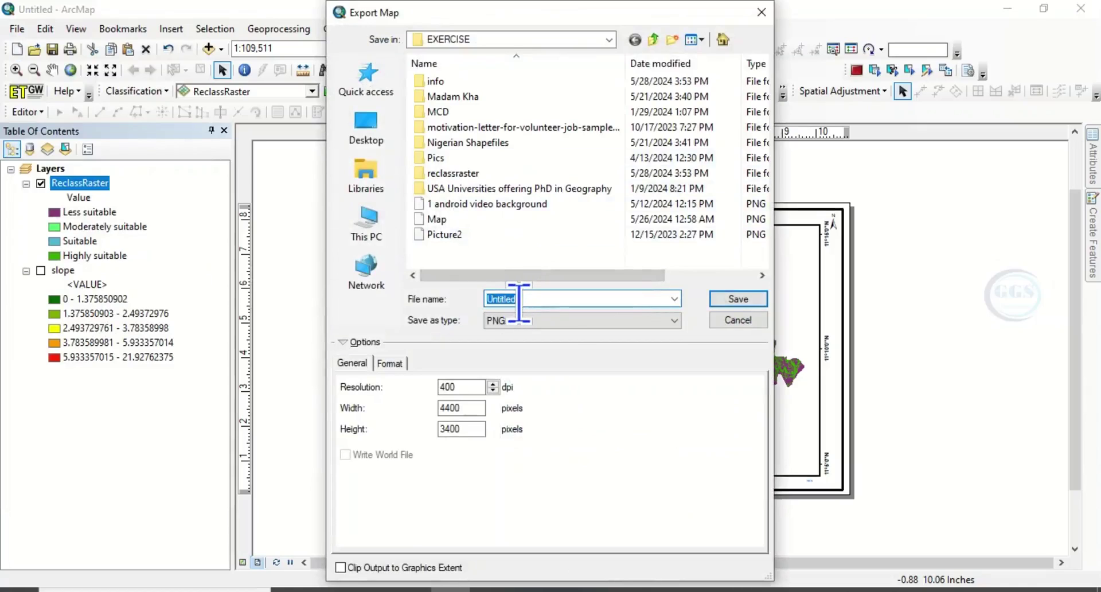
pyautogui.write('Reclass')
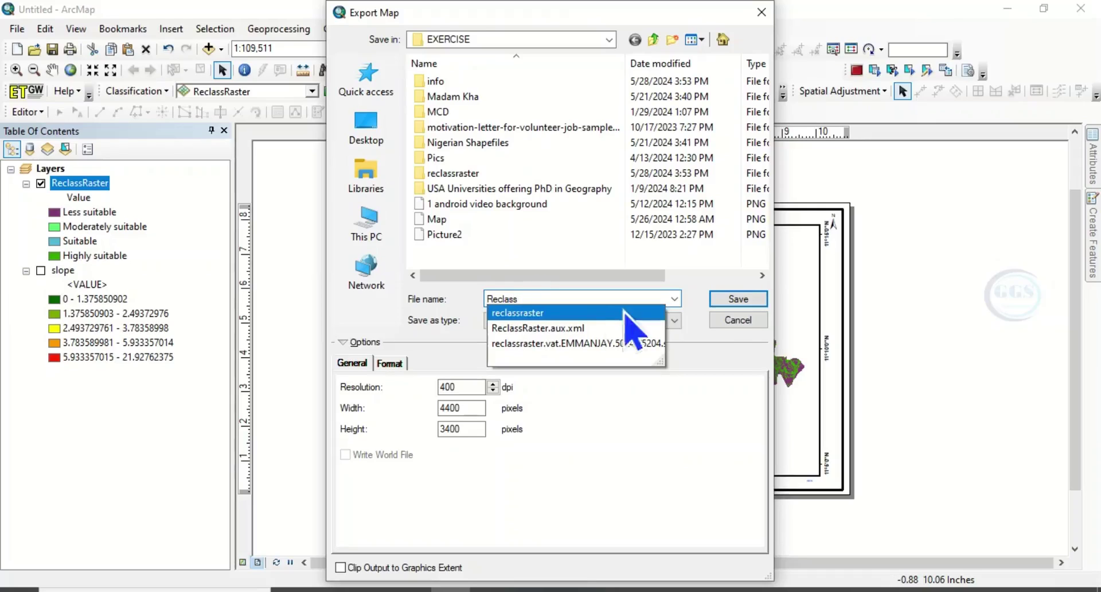
pyautogui.click(735, 299)
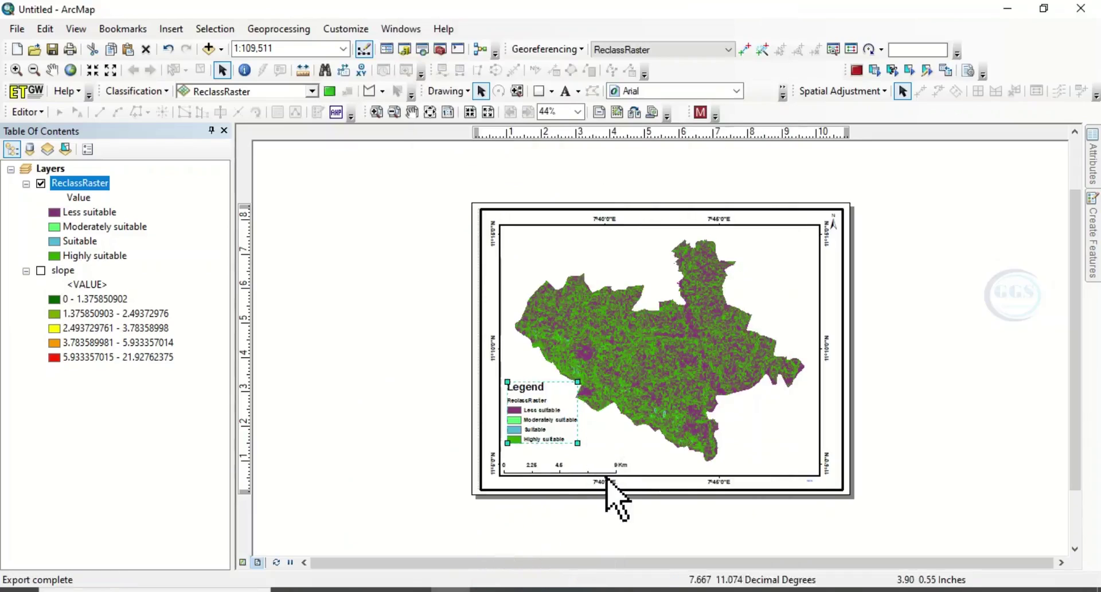
# In File Explorer, open Desktop's EXERCISE folder and select the Reclass PNG
pyautogui.click(292, 533)
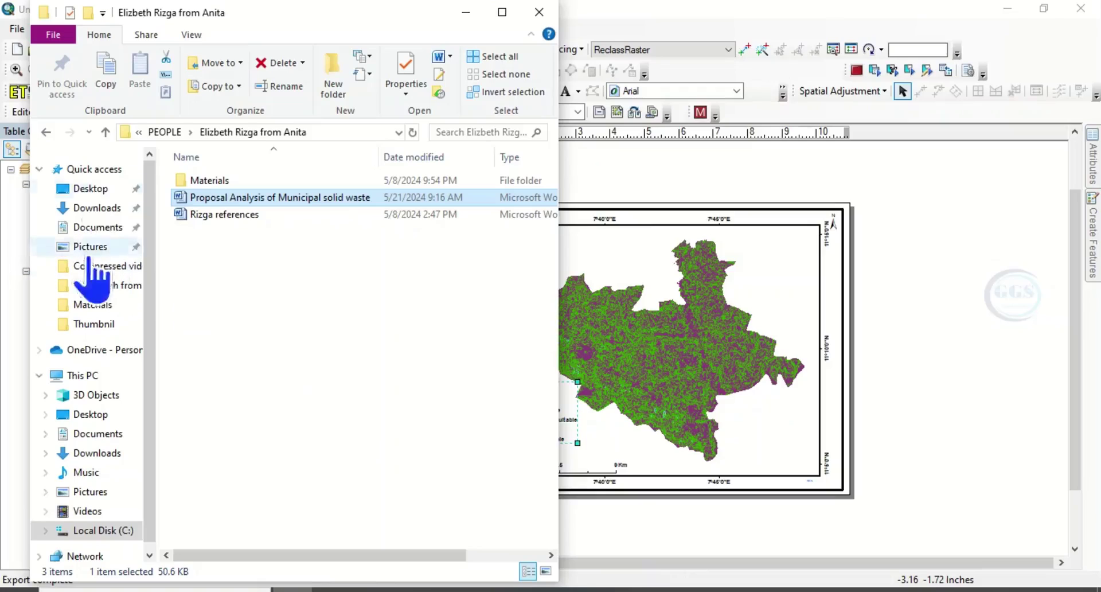
pyautogui.click(95, 190)
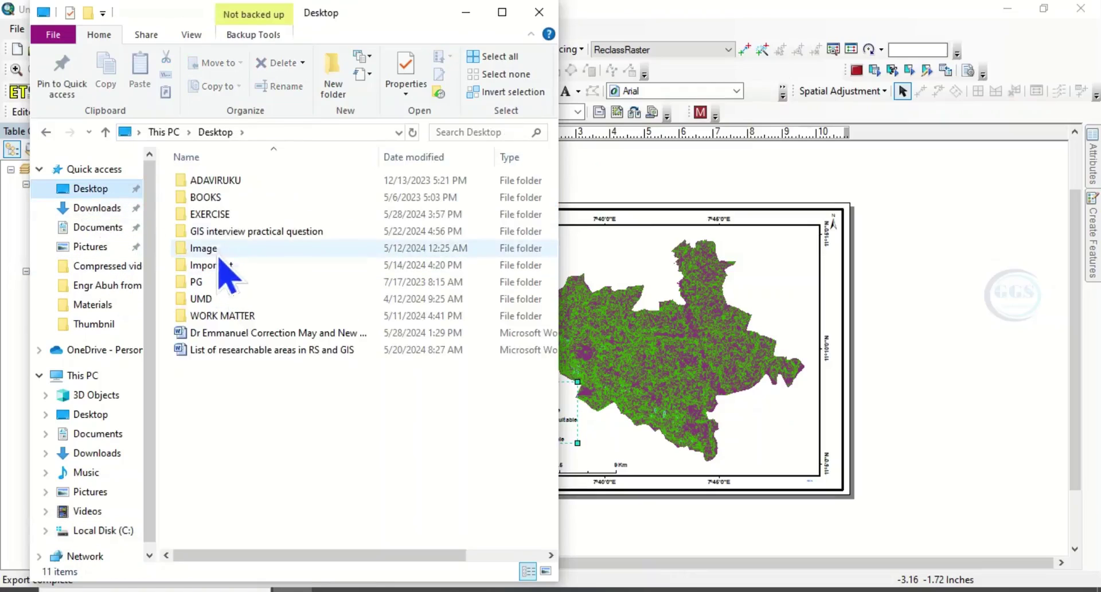
pyautogui.click(215, 217)
pyautogui.doubleClick(215, 217)
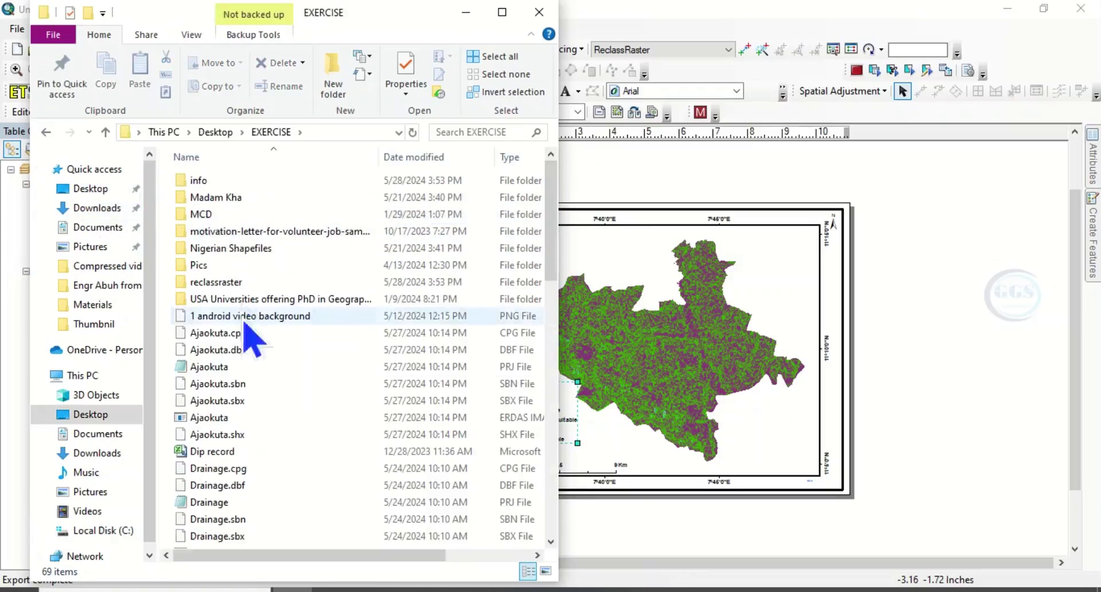
pyautogui.scroll(-3, 252, 450)
pyautogui.scroll(-10, 216, 516)
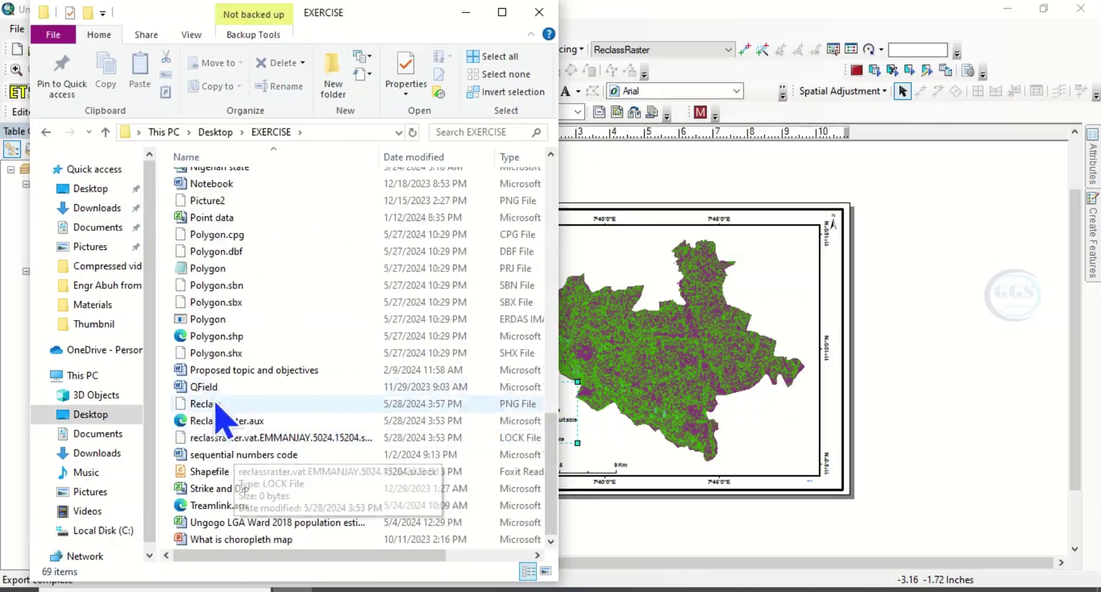
pyautogui.click(218, 404)
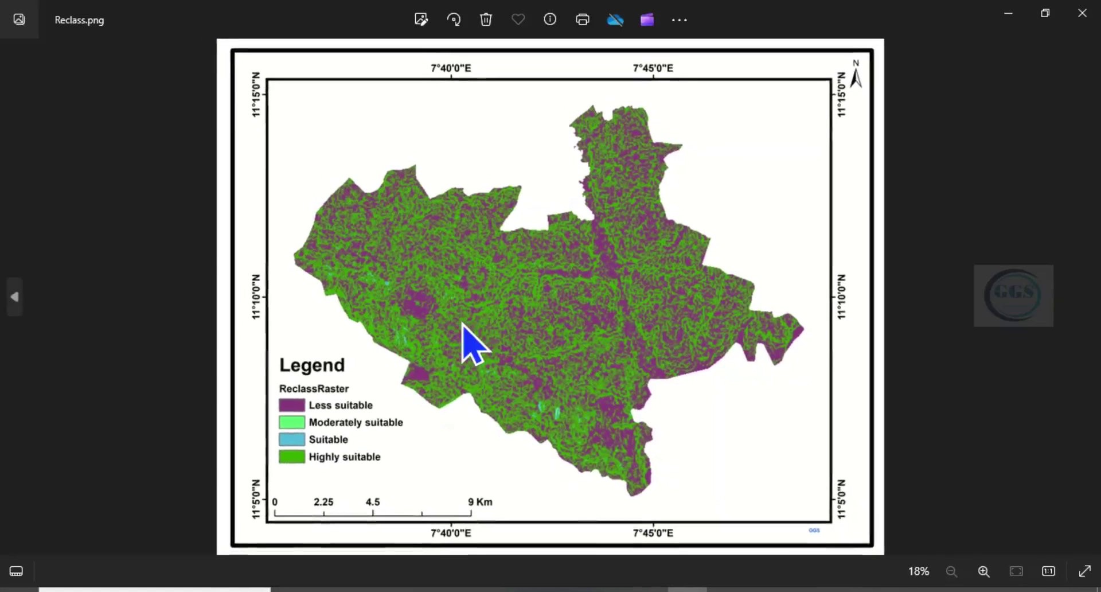
# Zoom into Reclass.png, pan over the legend, scale bar and northern map, then zoom out
pyautogui.scroll(3, 465, 338)
pyautogui.moveTo(459, 359)
pyautogui.mouseDown()
pyautogui.moveTo(430, 332)
pyautogui.moveTo(442, 197)
pyautogui.mouseUp()
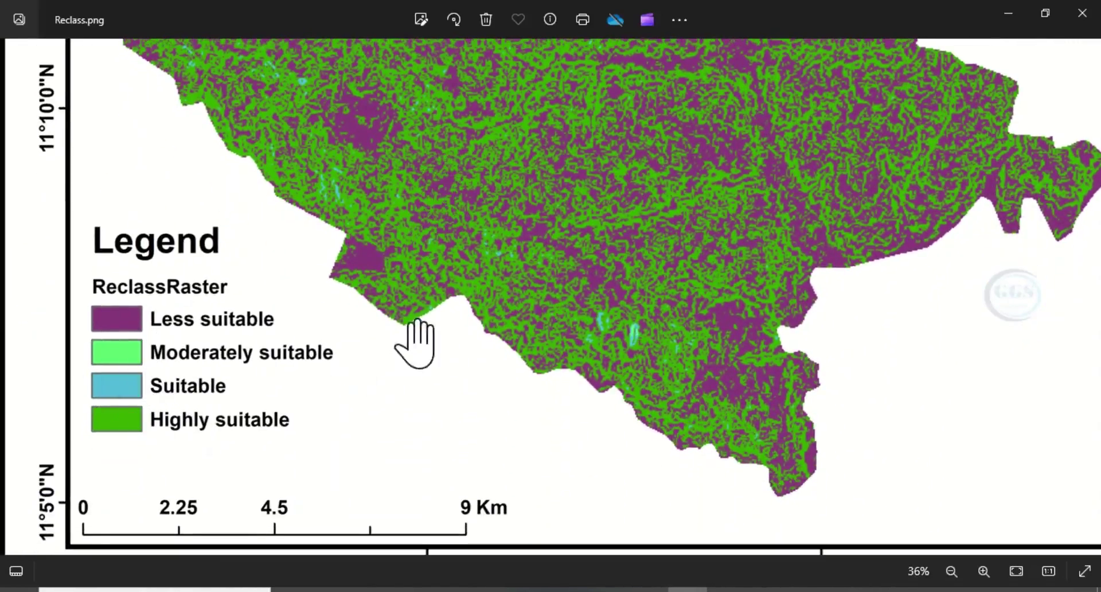
pyautogui.moveTo(484, 229); pyautogui.dragTo(463, 454)
pyautogui.scroll(-2, 508, 405)
pyautogui.scroll(-1, 555, 289)
# Switch back to the PowerPoint 'Factors reclassification in ArcGIS' slide with Alt+Tab
pyautogui.hotkey('alt', 'Tab')
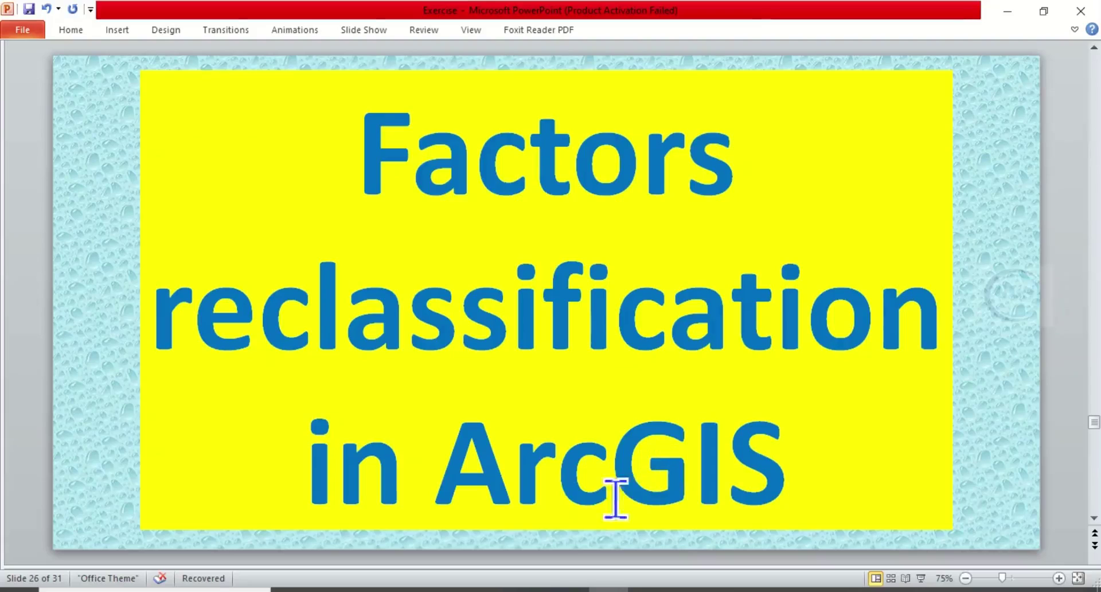